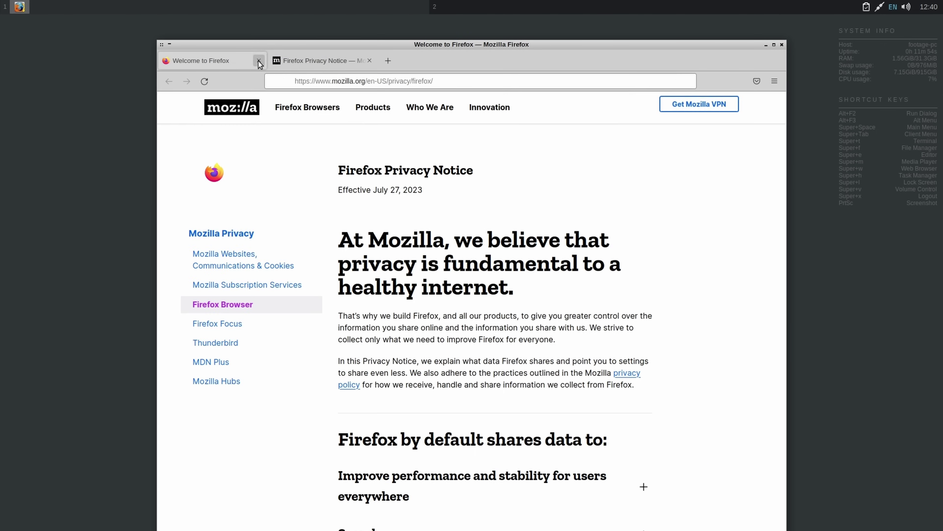
Step: Close the Welcome tab, load learnlinux.tv, and move the Firefox window up-left
left_click(286, 82)
left_click(305, 84)
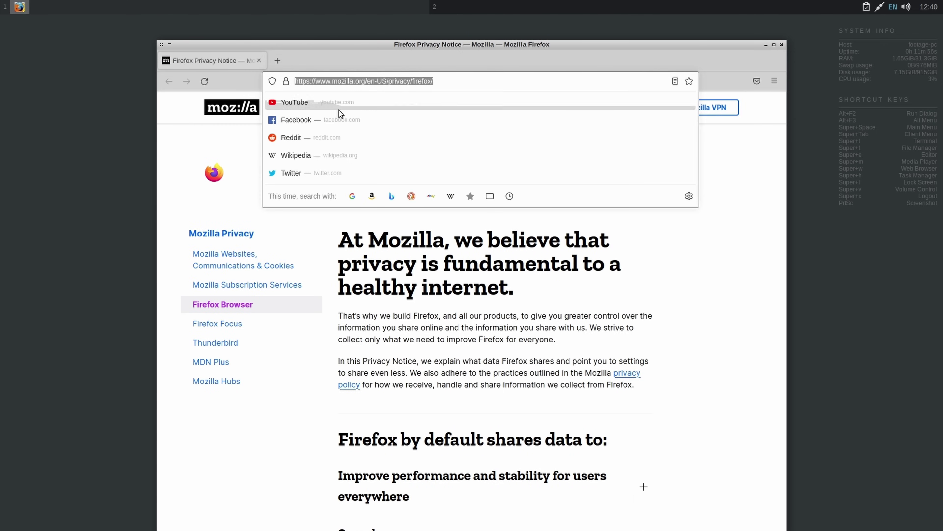
type("learnli")
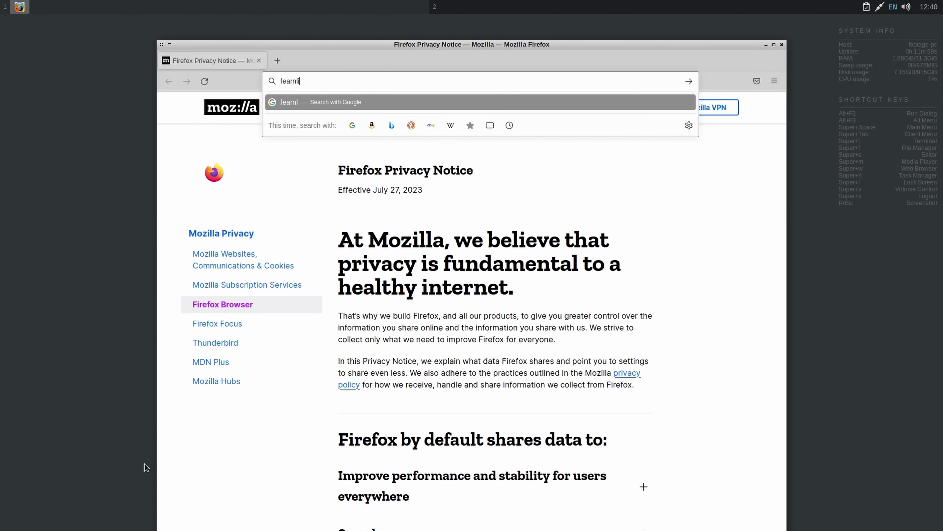
type("nux.tv")
key("Return")
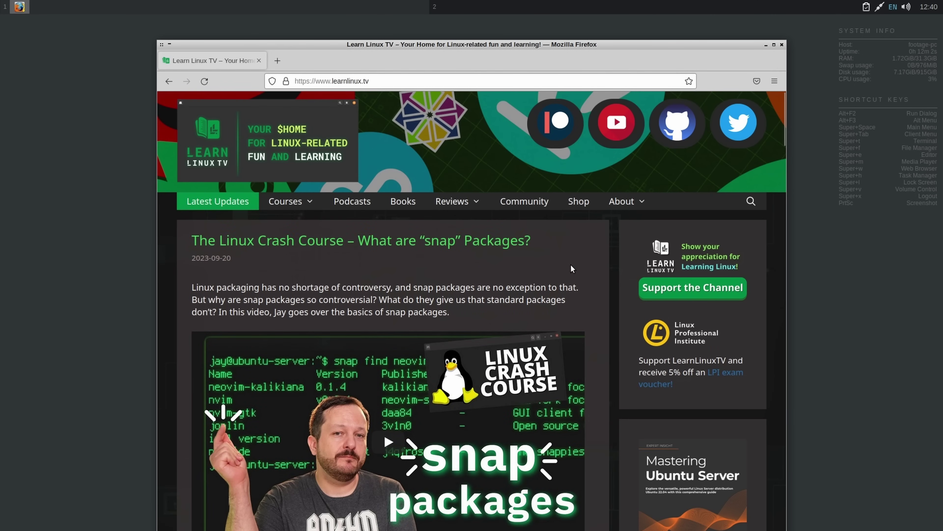
scroll(570, 265, "down", 10)
scroll(570, 264, "up", 10)
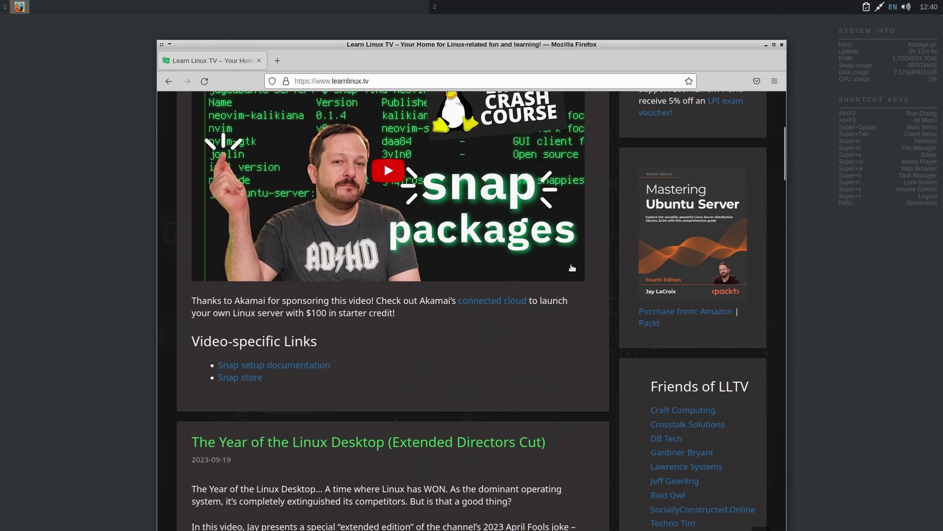
left_click_drag(631, 47, 566, 36)
Step: On workspace 2, open a terminal from the desktop menu and place it upper left
key("ctrl+alt+Right")
right_click(320, 132)
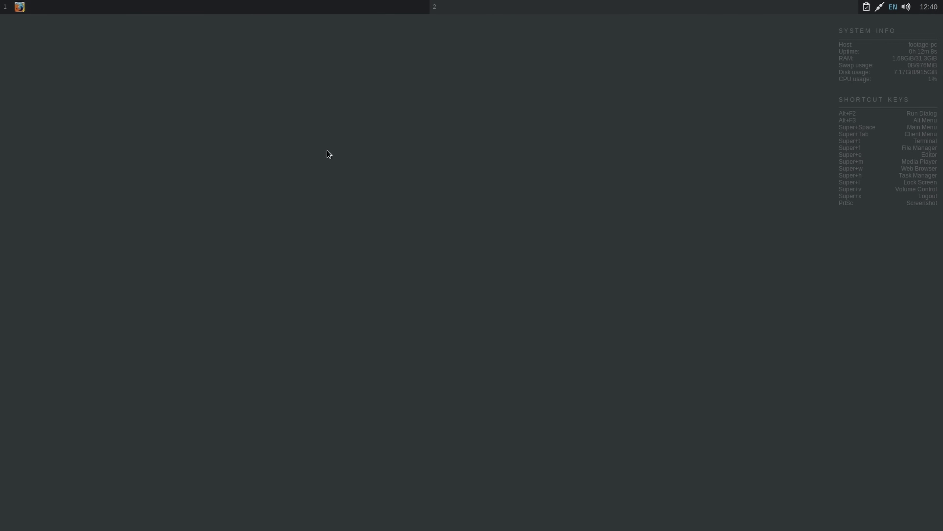
left_click_drag(374, 189, 85, 62)
Step: Launch a blank LibreOffice Writer document and the file manager, arranging them beside the terminal
right_click(532, 179)
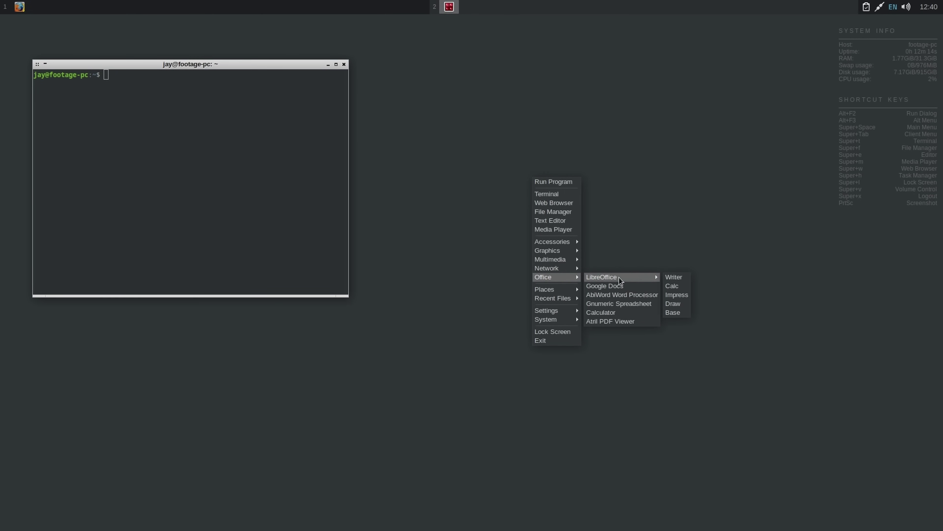
left_click(674, 284)
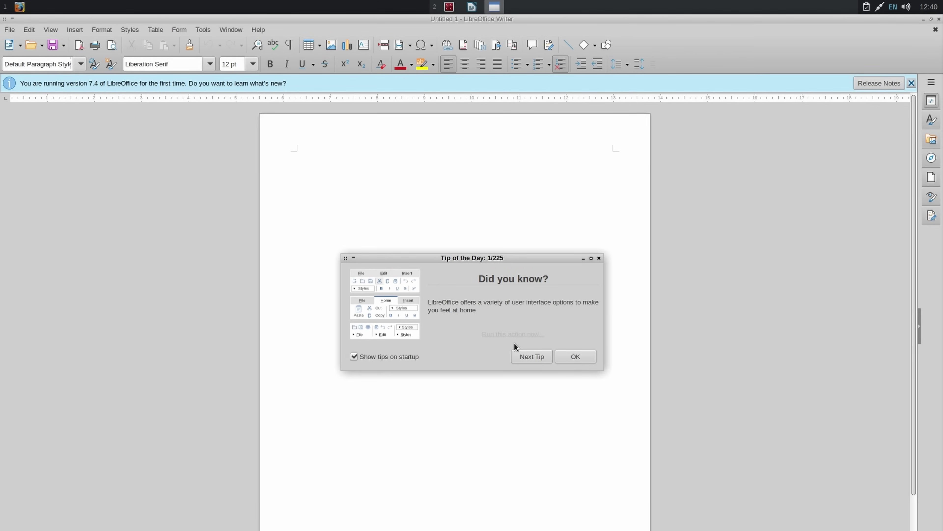
left_click(568, 356)
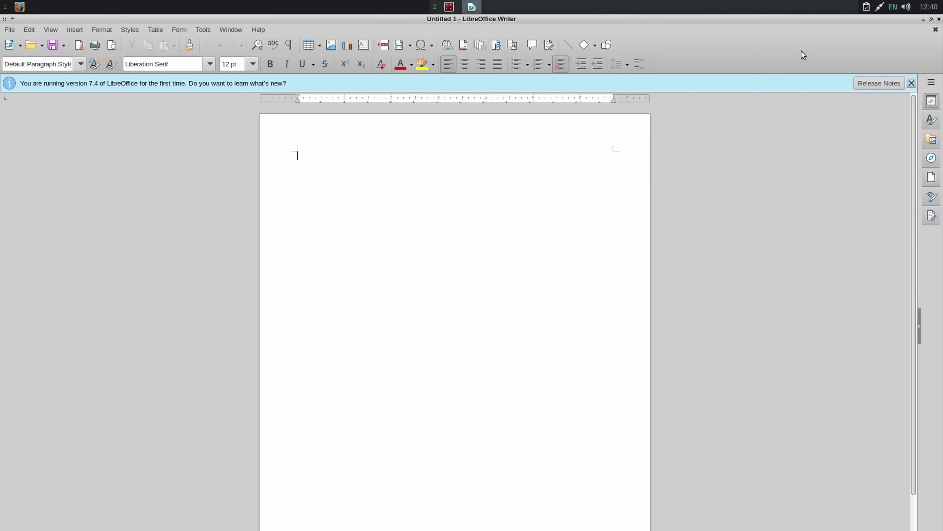
left_click(931, 19)
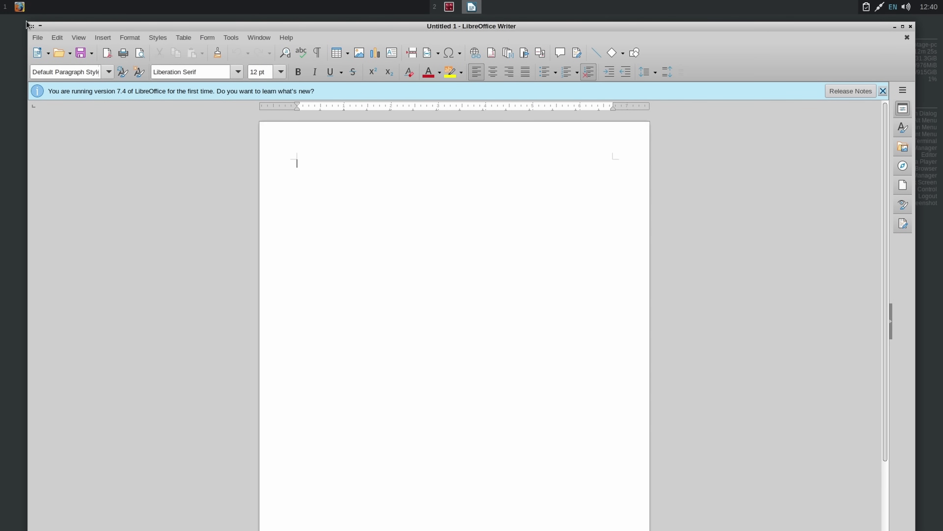
left_click_drag(29, 23, 334, 124)
left_click_drag(398, 128, 382, 62)
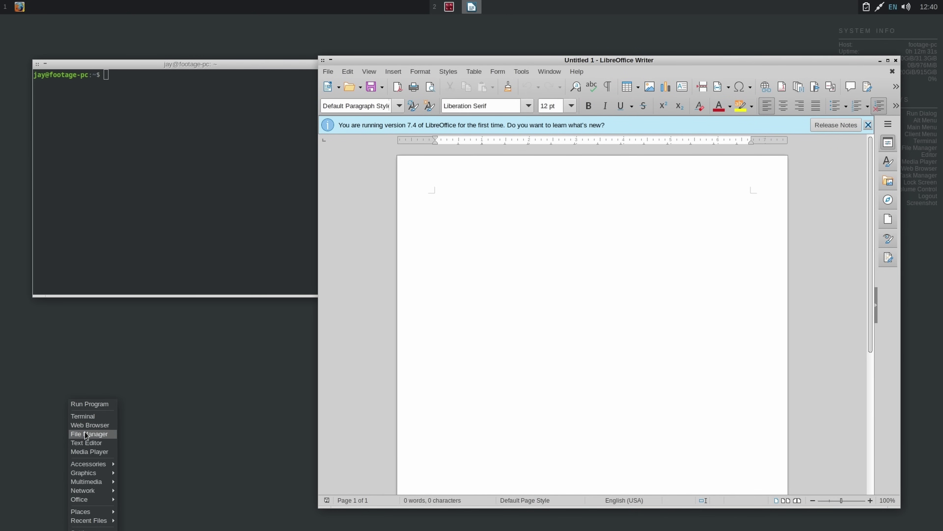
left_click(86, 434)
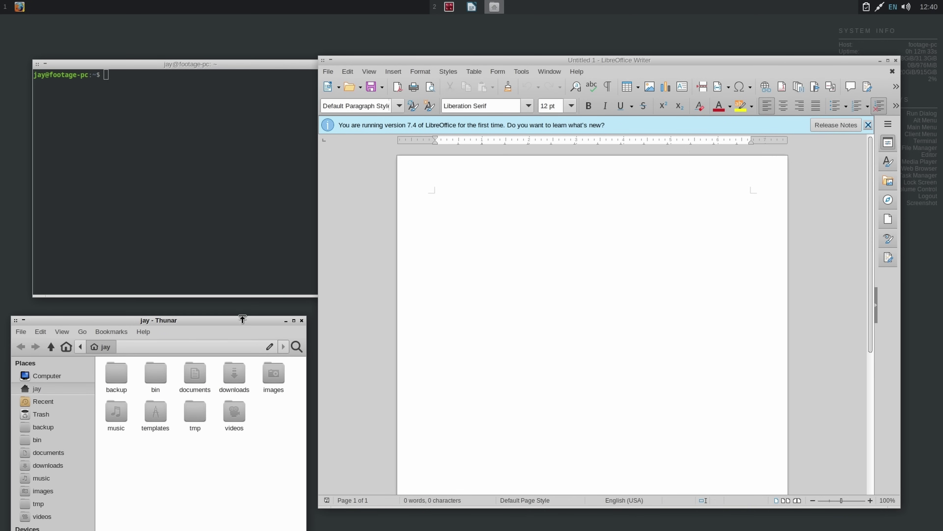
left_click_drag(231, 317, 256, 300)
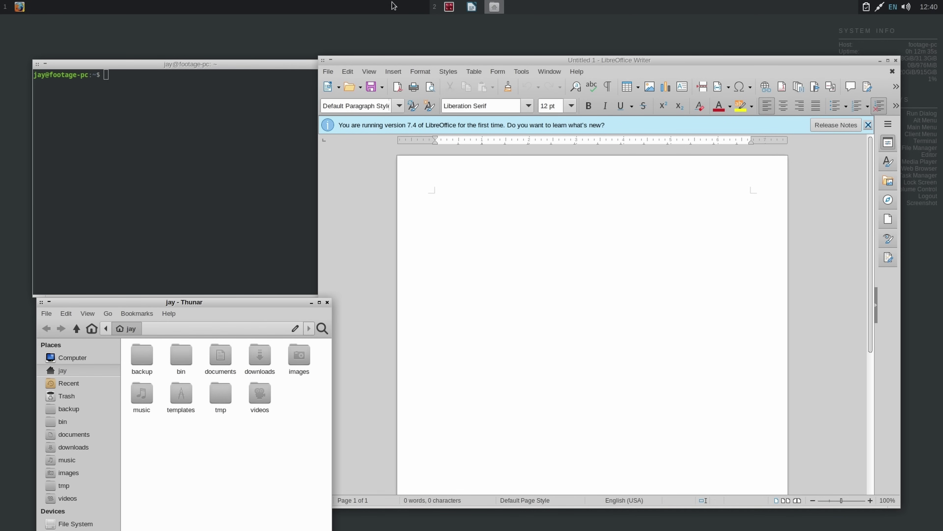
Step: Back on workspace 1, launch VLC media player from the desktop menu's Multimedia submenu
key("ctrl+alt+Left")
right_click(766, 197)
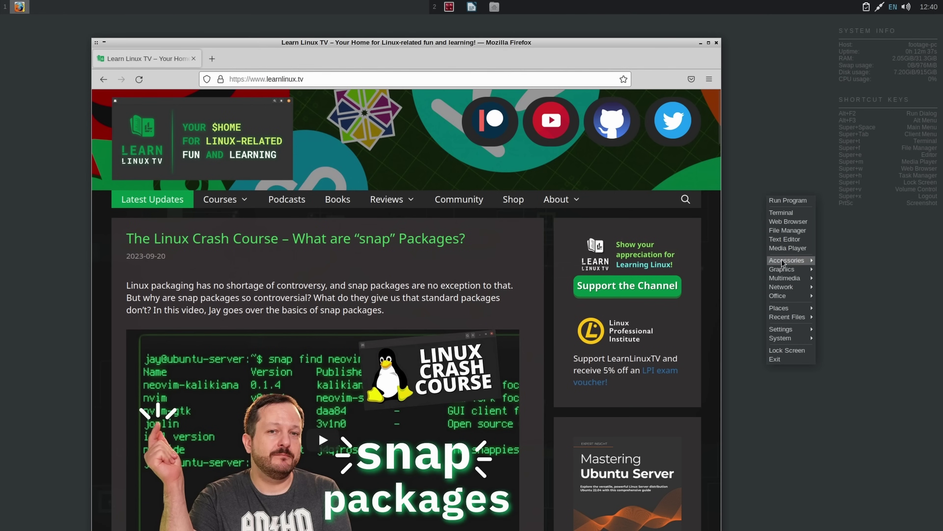
mouse_move(785, 280)
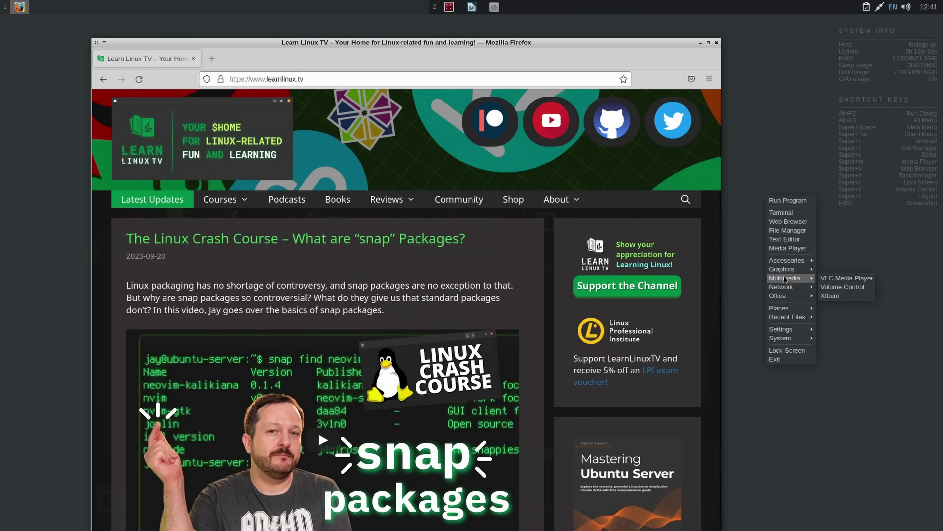
left_click(822, 279)
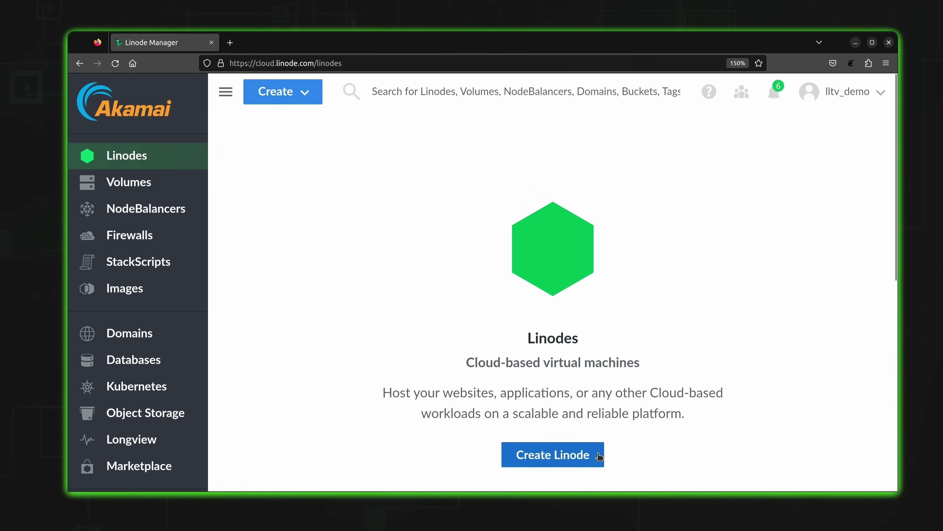
Step: Start a new Linode, browse the distribution images, then accept the SSH host key
left_click(584, 457)
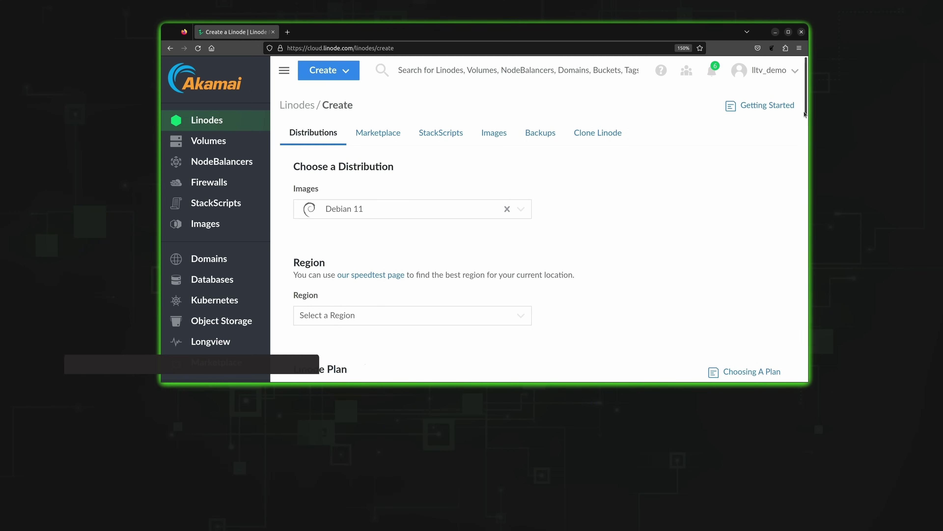
scroll(785, 138, "down", 3)
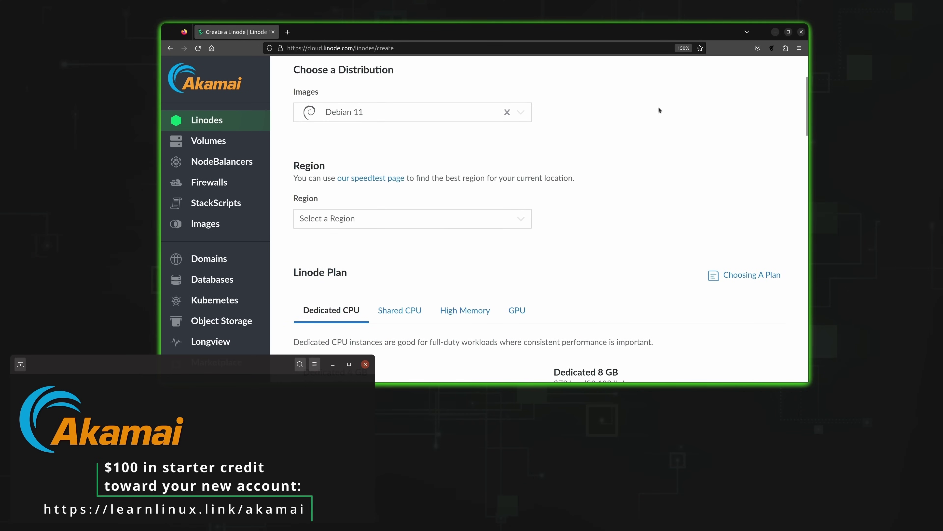
left_click(522, 113)
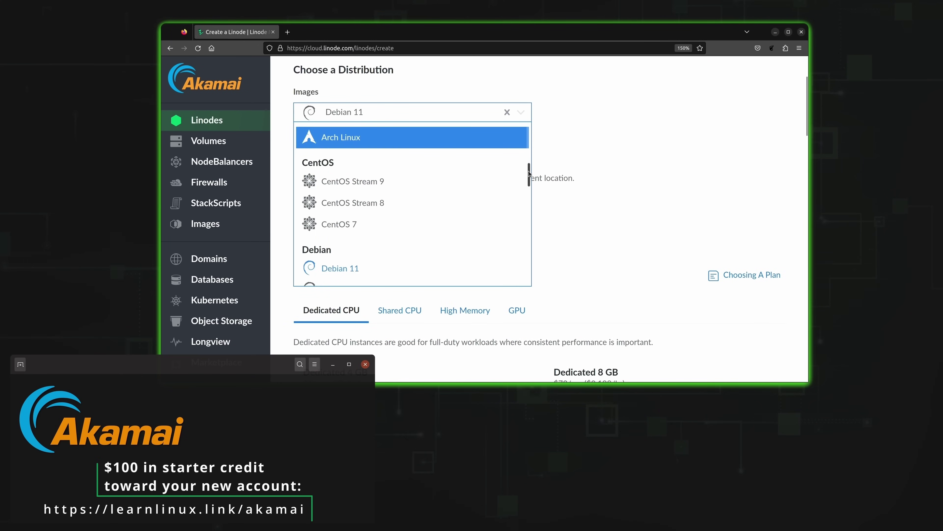
scroll(529, 142, "up", 5)
left_click_drag(539, 126, 543, 268)
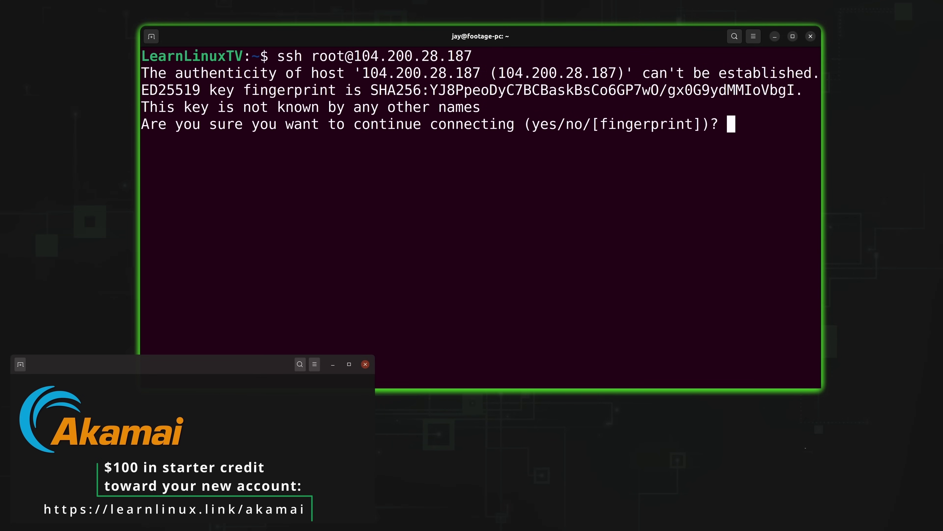
key("Return")
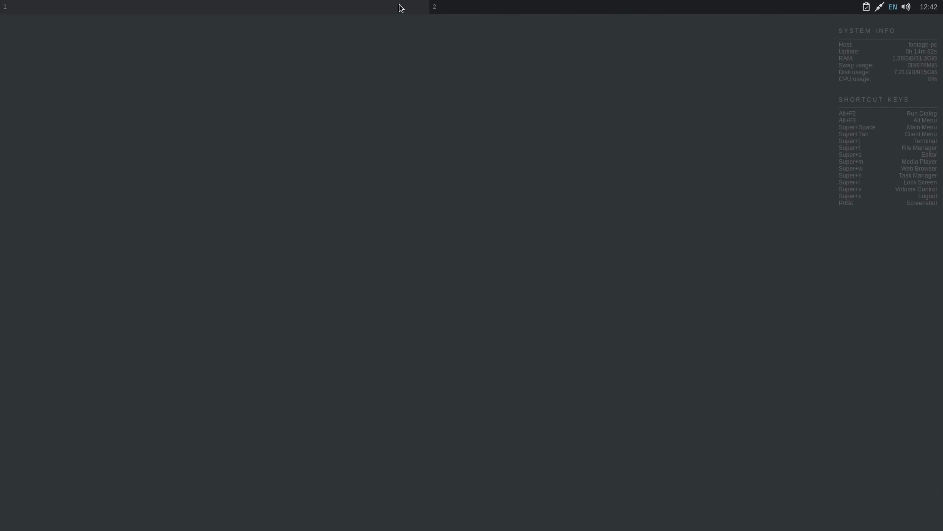
Step: Toggle between workspaces 1 and 2, then open the file manager on workspace 1
left_click(471, 10)
left_click(392, 12)
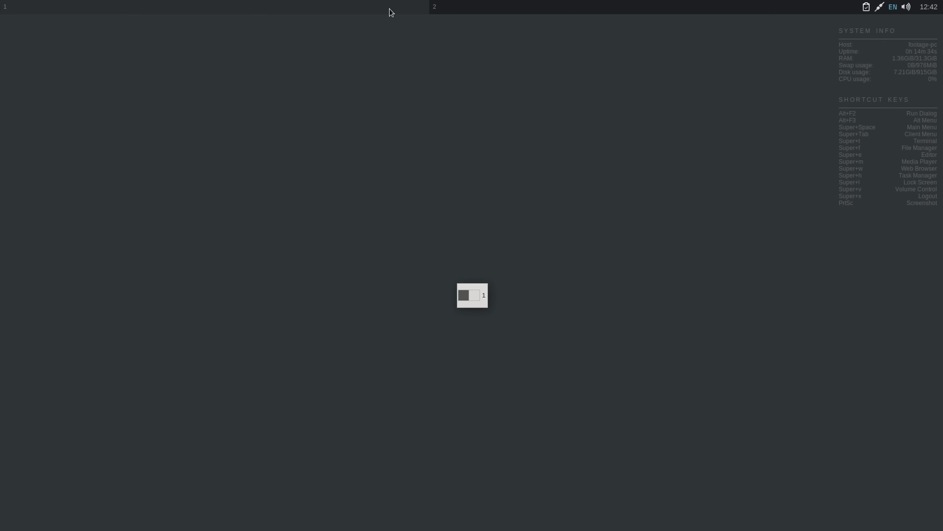
left_click(494, 11)
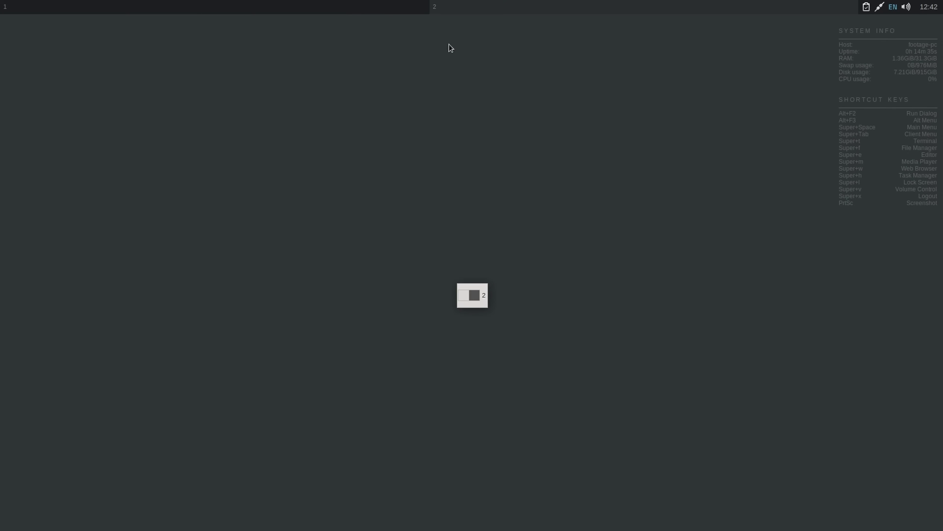
left_click(204, 7)
right_click(178, 207)
left_click(185, 242)
Step: Launch the Geany text editor on workspace 2 and move it right and down
left_click(511, 10)
right_click(430, 129)
left_click(434, 171)
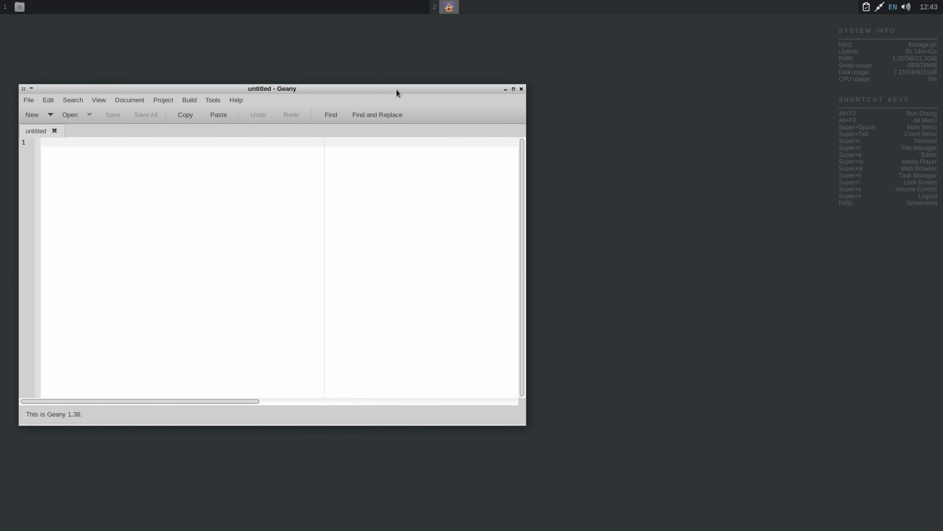
left_click_drag(396, 89, 681, 171)
Step: Check both workspaces, then open a terminal on workspace 1
left_click(381, 7)
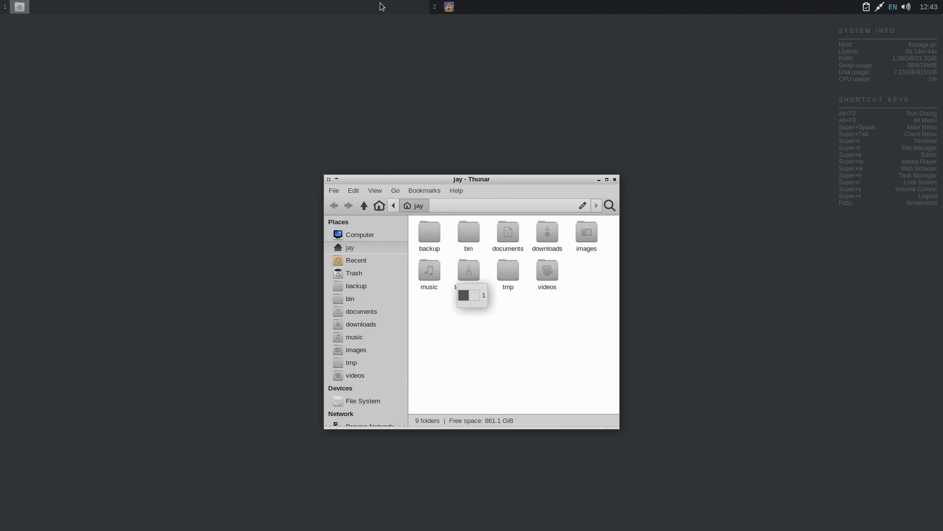
left_click(519, 10)
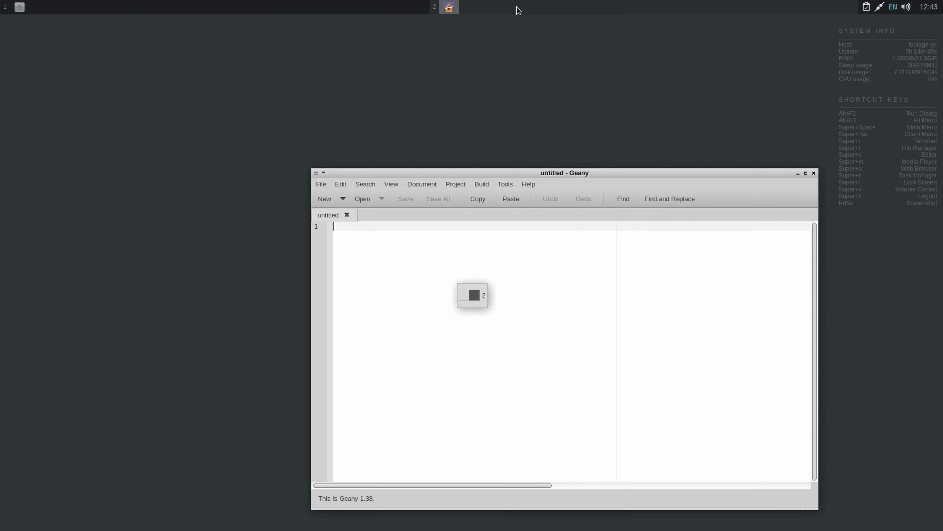
left_click(346, 12)
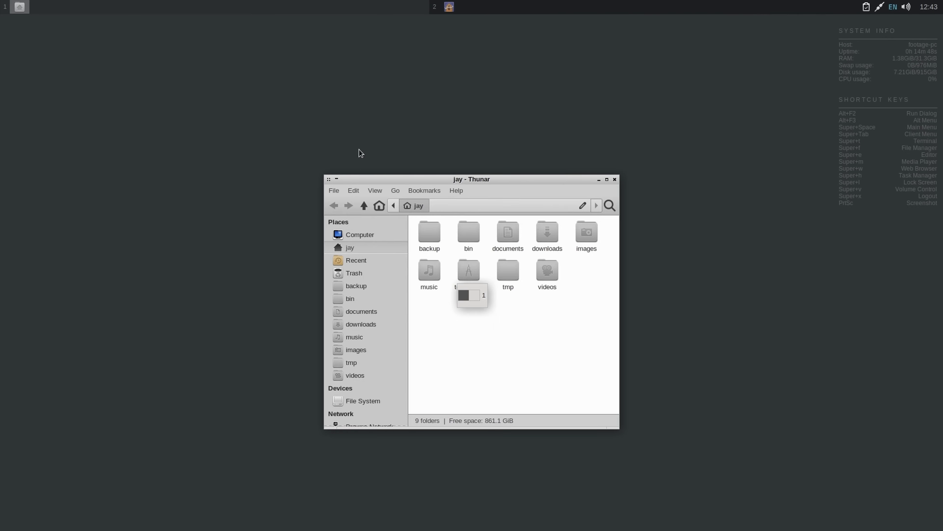
right_click(170, 158)
left_click(176, 174)
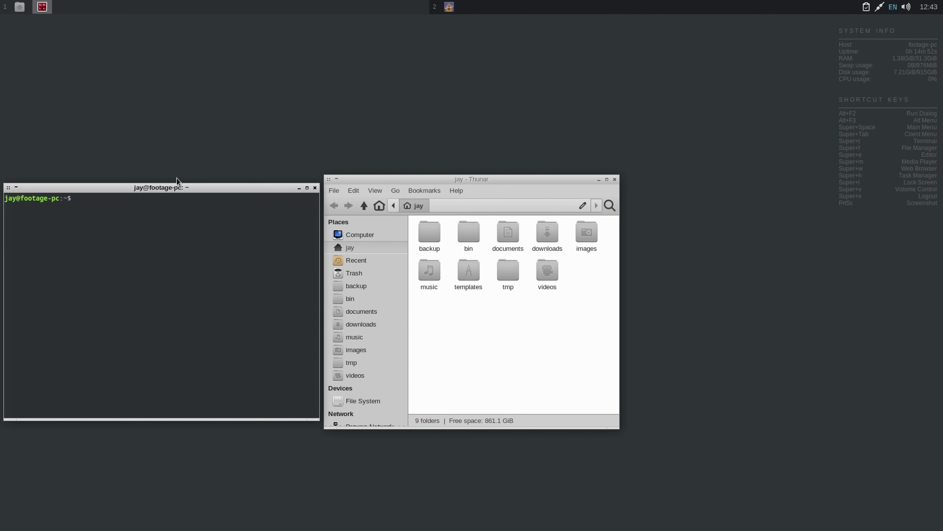
Step: Launch Firefox from the desktop menu and move it lower and left
right_click(189, 76)
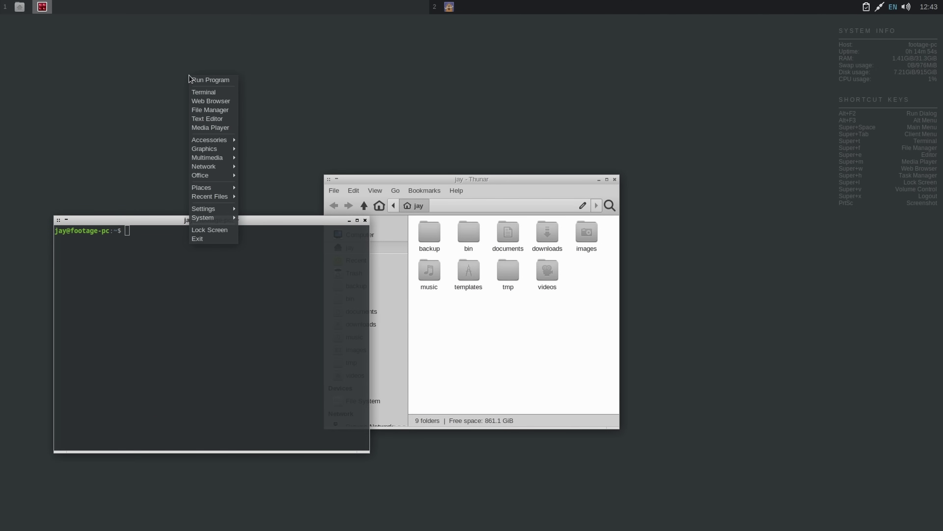
left_click(197, 102)
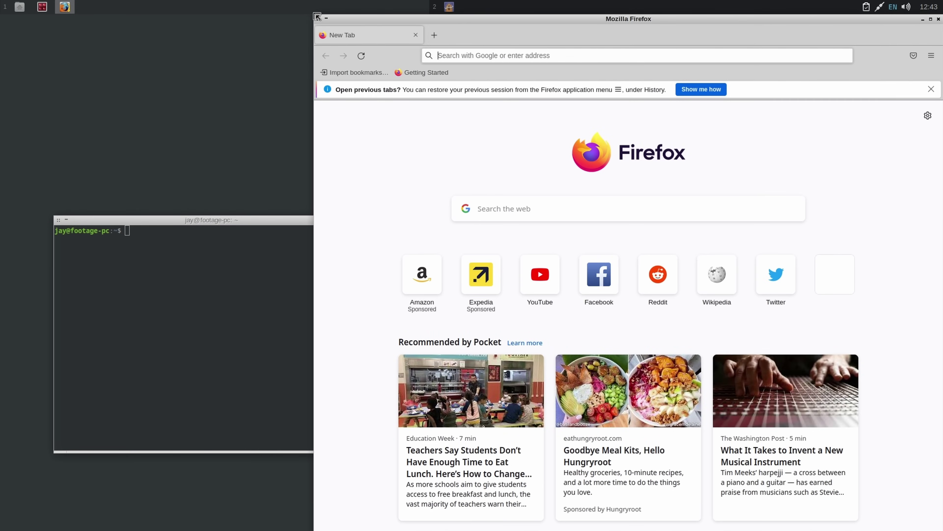
left_click_drag(416, 19, 380, 93)
Step: On workspace 2, move the Geany window against the left screen edge
left_click(497, 10)
left_click(482, 174)
left_click_drag(482, 173, 170, 136)
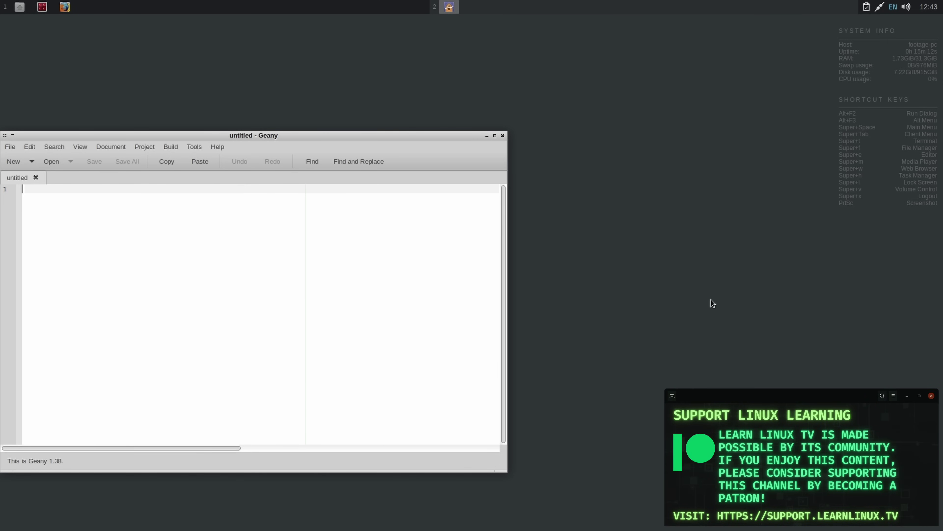
Step: Close the empty Geany editor and bring up the desktop menu to start a terminal
left_click(503, 136)
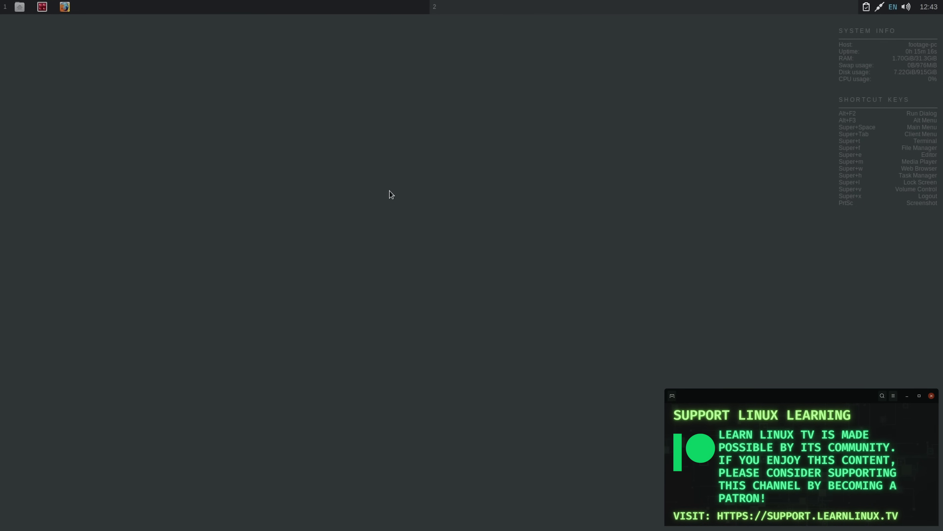
right_click(376, 146)
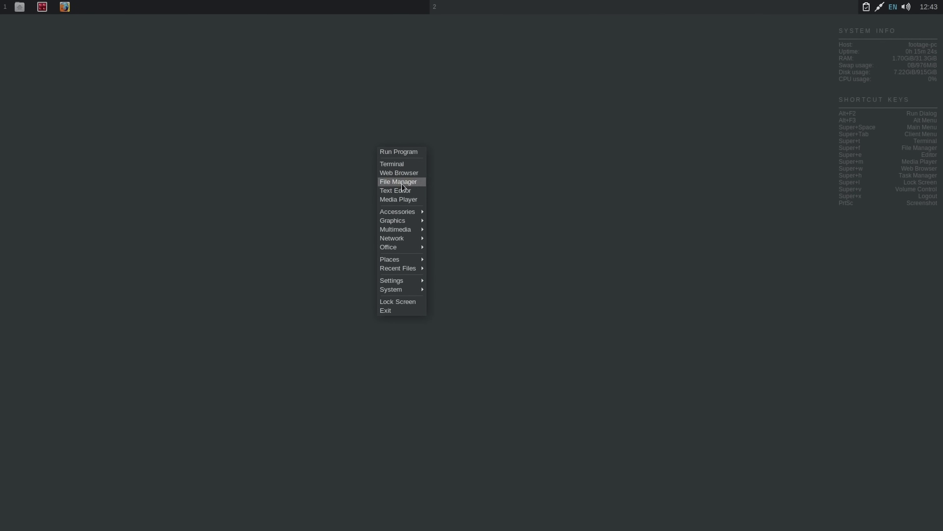
mouse_move(403, 282)
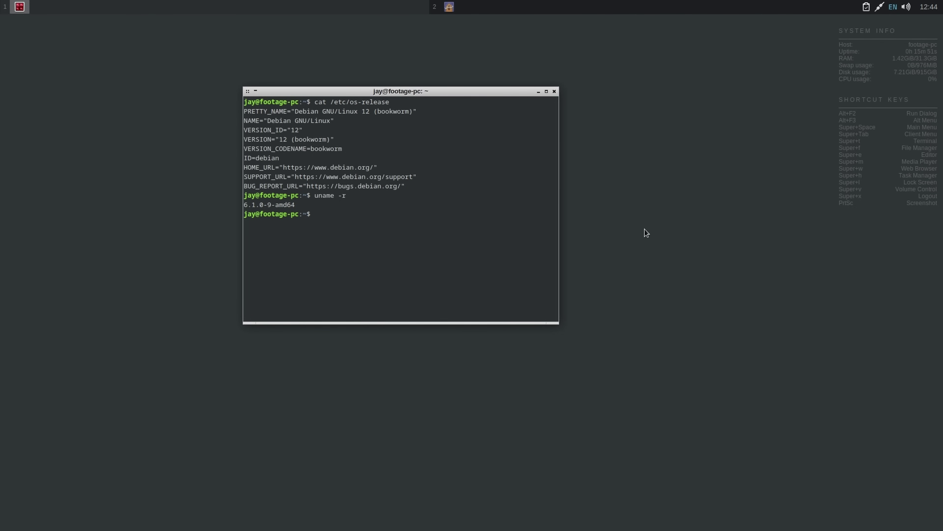
Step: Move the terminal window right and down
left_click_drag(482, 95, 731, 120)
scroll(731, 120, "up", 1)
scroll(731, 120, "down", 1)
scroll(731, 119, "up", 1)
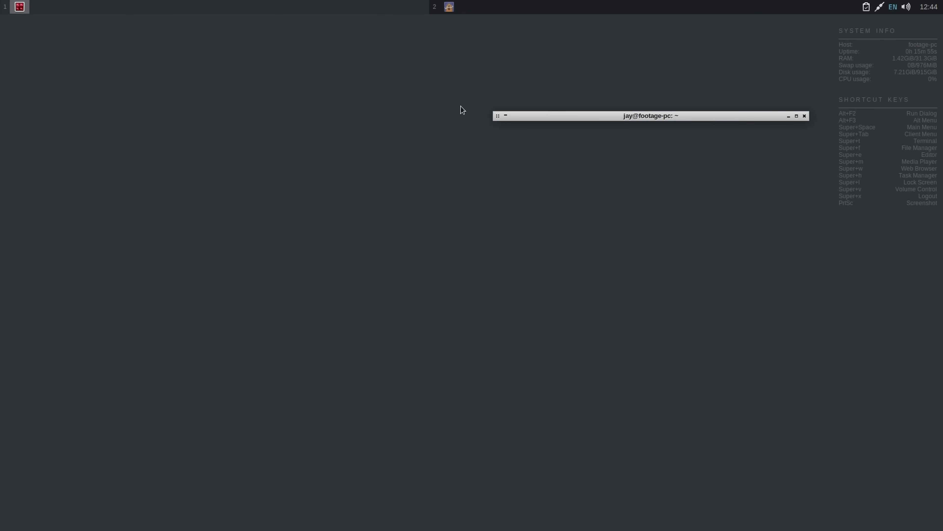
Step: Open Thunar and Geany from the desktop menu, placing them upper-left and lower-right
right_click(175, 84)
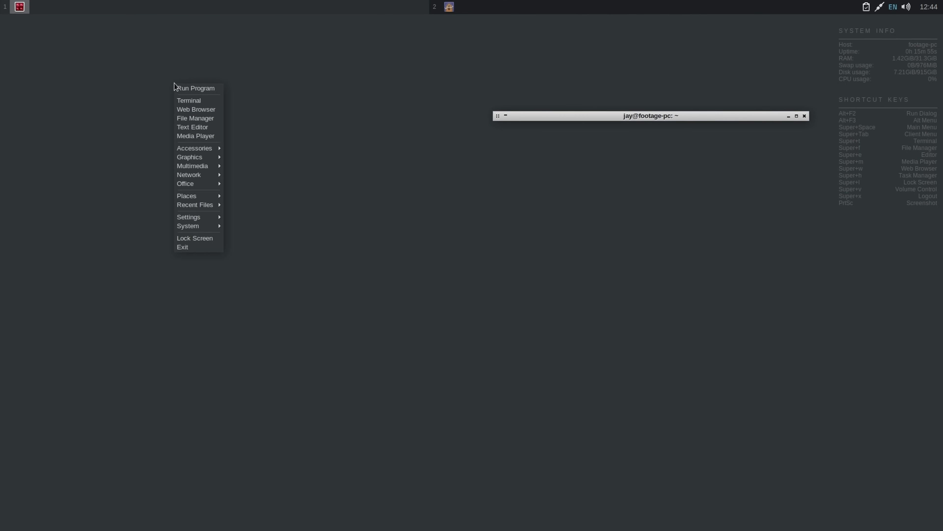
left_click(194, 120)
left_click_drag(201, 183, 158, 91)
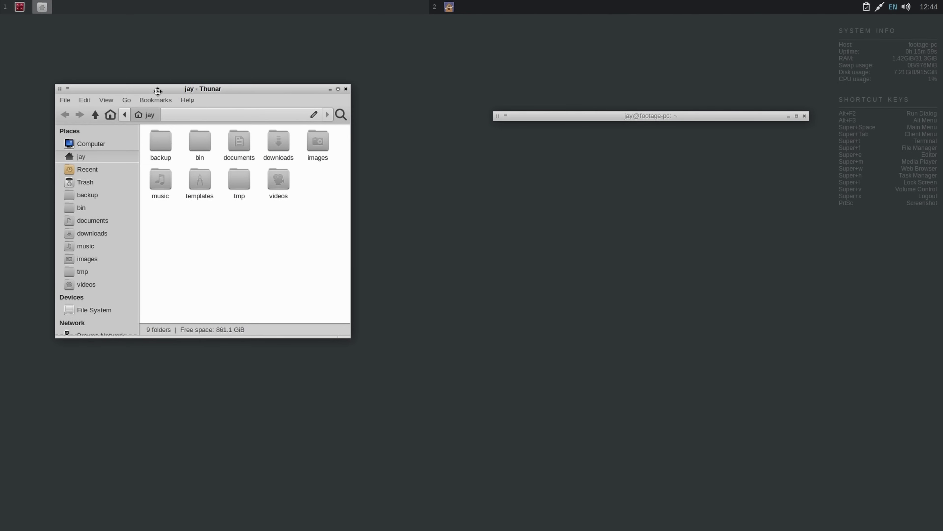
right_click(523, 263)
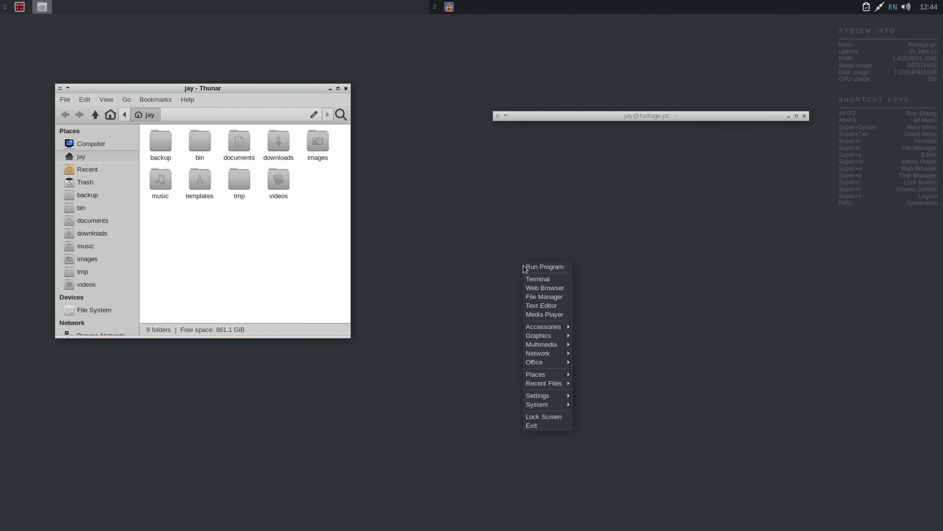
left_click(536, 306)
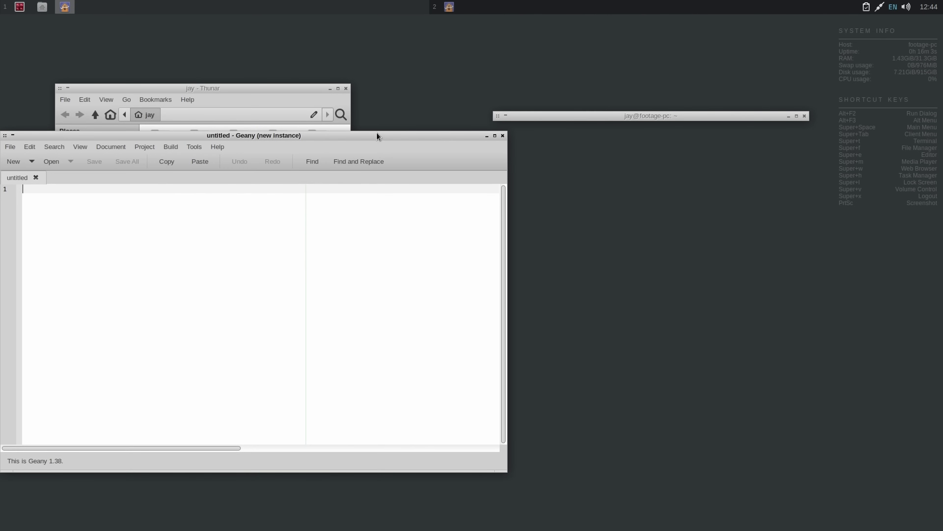
left_click_drag(376, 133, 755, 224)
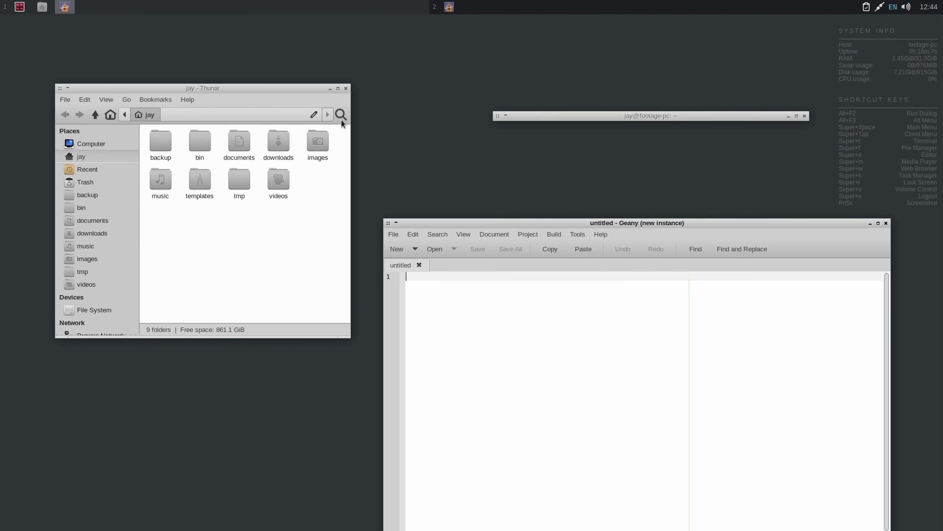
Step: Roll Thunar and Geany up to their title bars and unroll the terminal
double_click(313, 92)
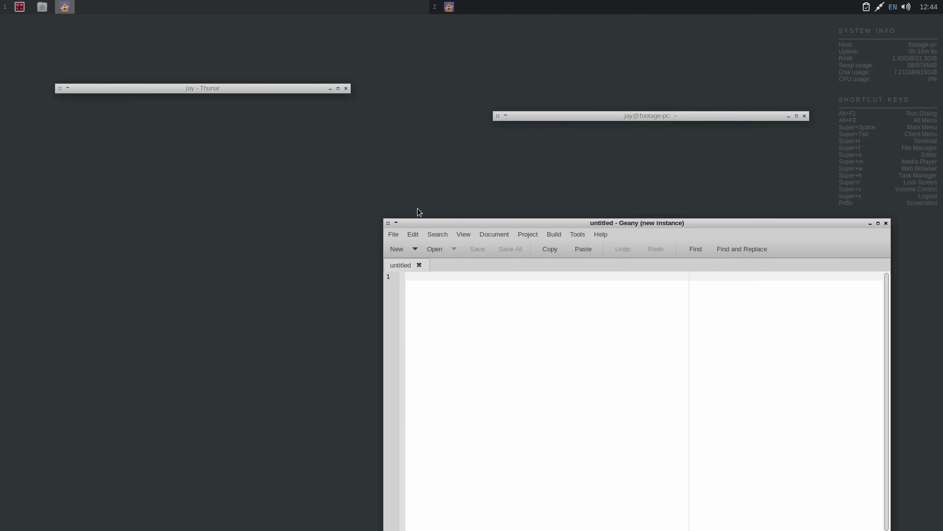
double_click(427, 227)
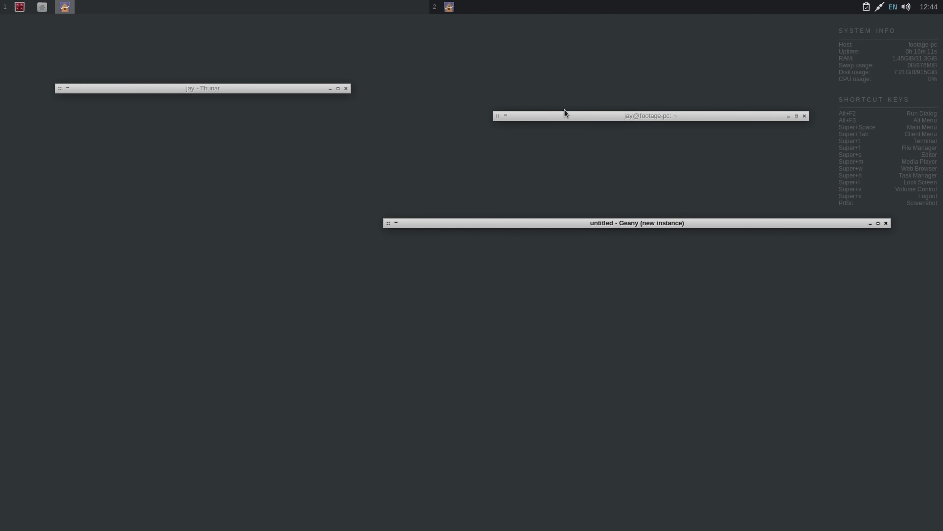
double_click(564, 116)
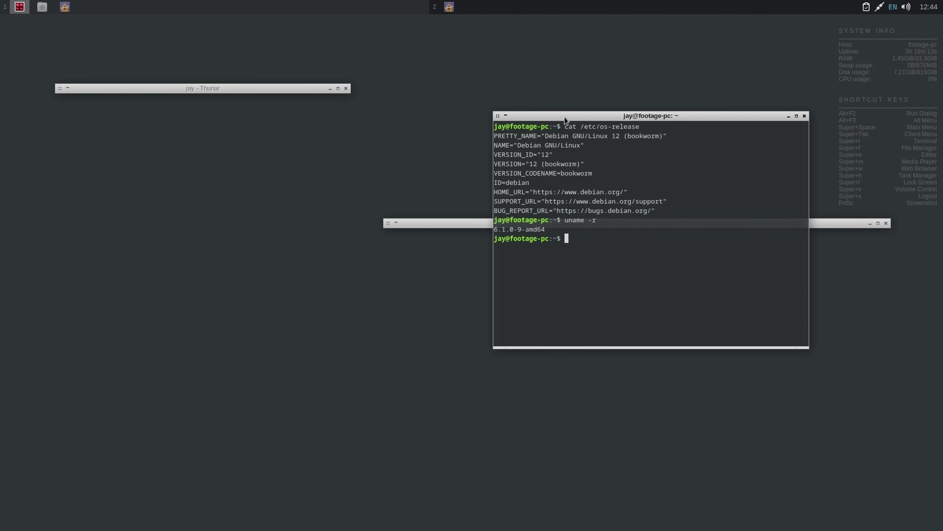
Step: Roll the terminal back up and browse the tray network menu's available networks
double_click(565, 116)
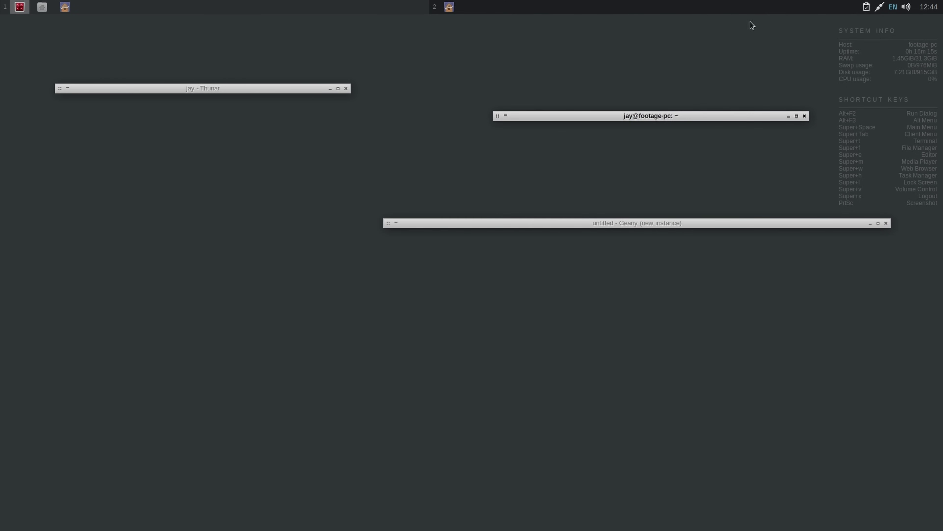
left_click(880, 7)
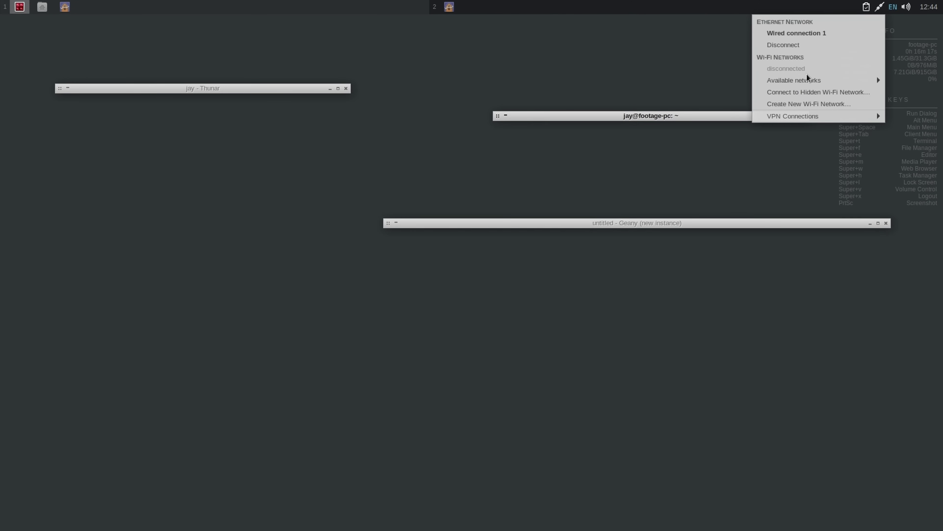
mouse_move(809, 84)
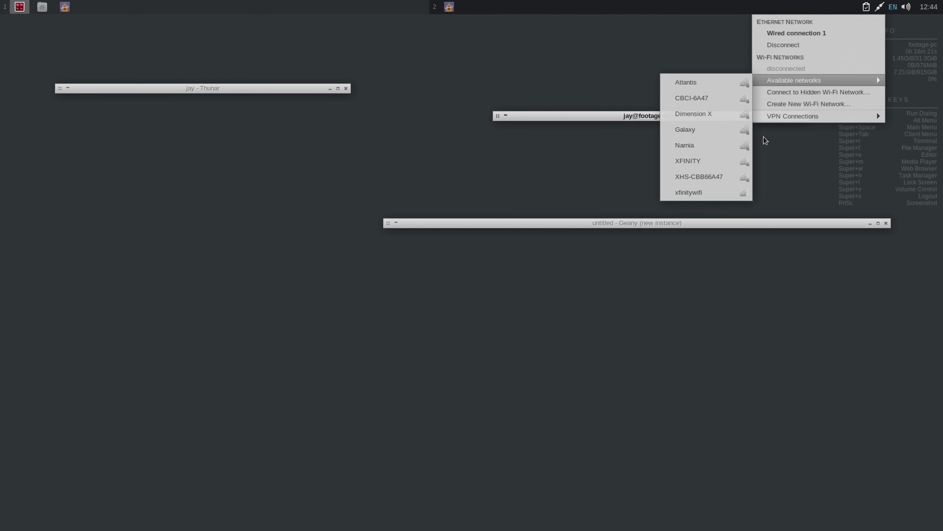
Step: Show the tray volume slider, then switch to workspace 2
left_click(906, 7)
left_click(905, 8)
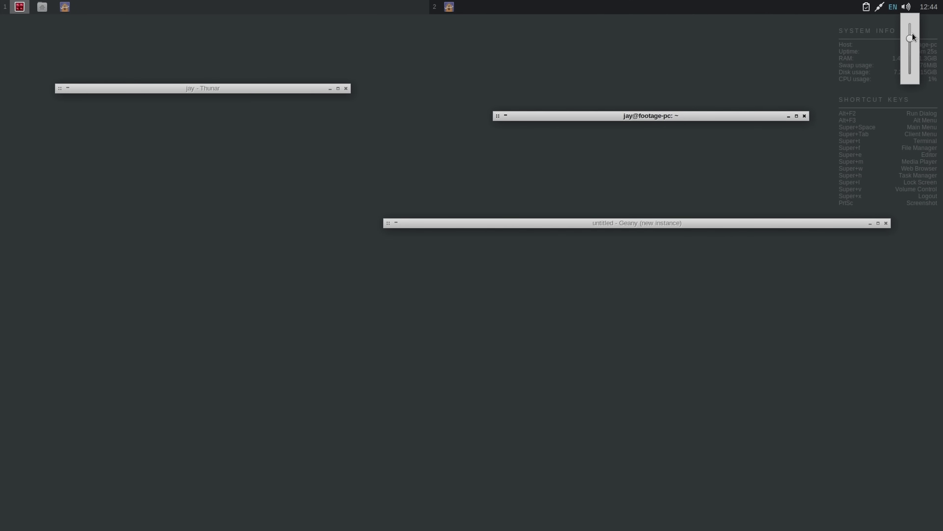
left_click(843, 10)
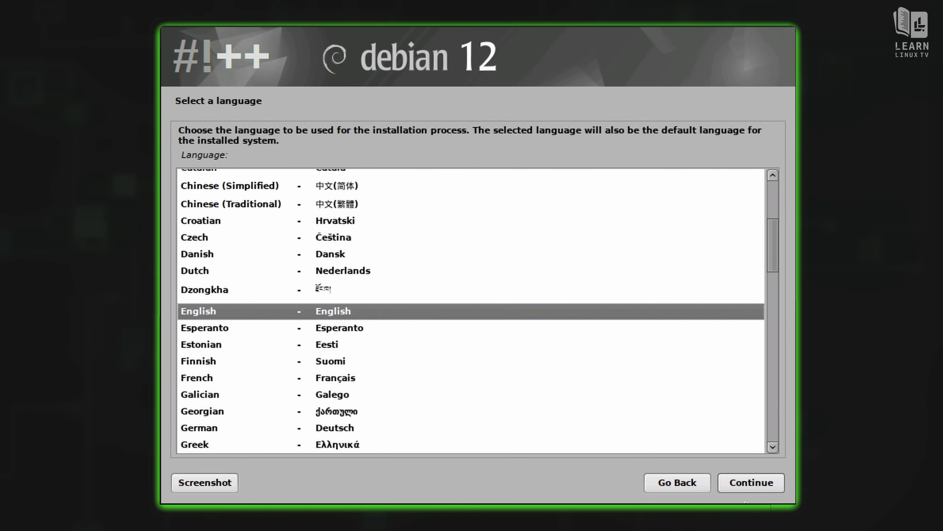
Step: Accept English, United States, and the American English keyboard layout in the installer
left_click(744, 488)
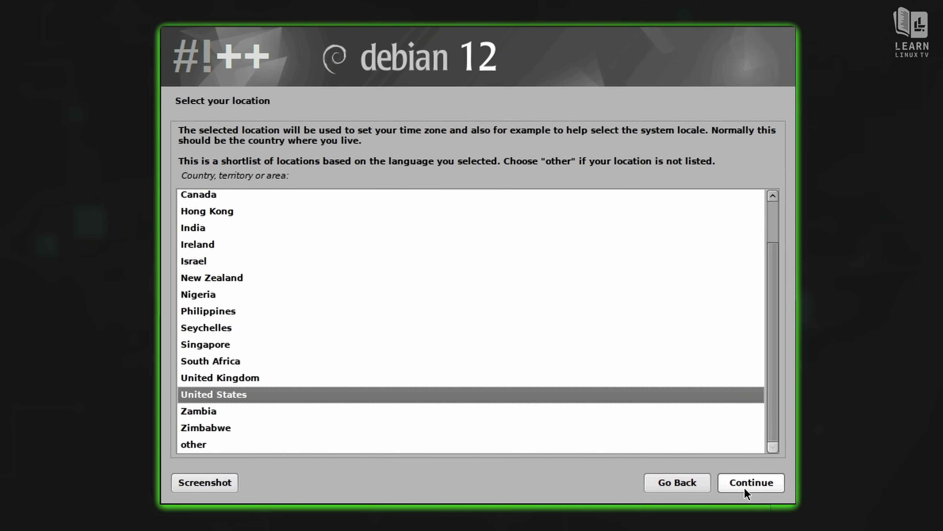
left_click(744, 487)
left_click(744, 488)
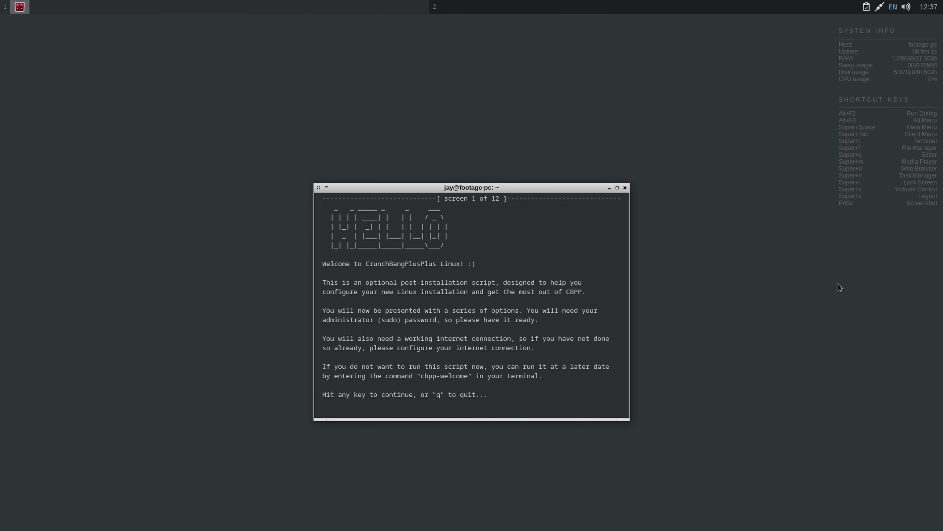
Step: Accept the welcome script's apt-get update and dist-upgrade prompts, then rerun cbpp-welcome from the terminal
key("Return")
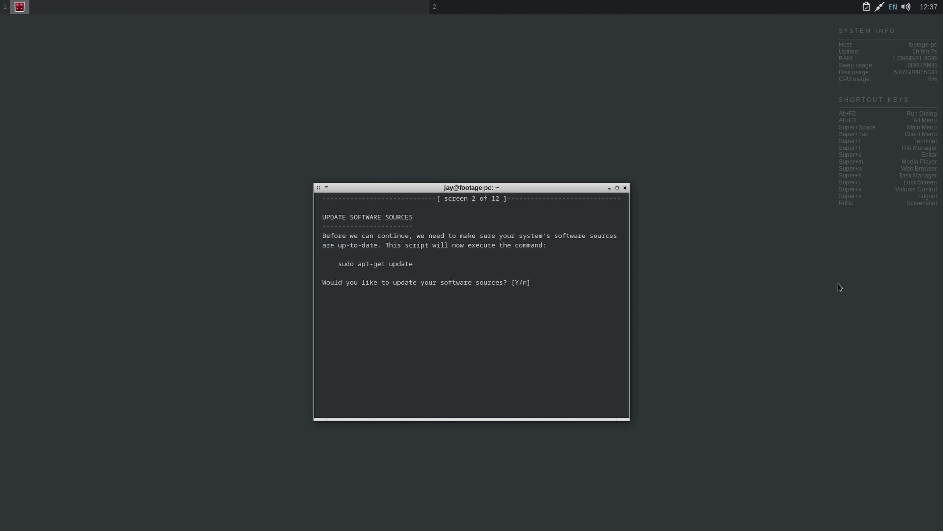
key("Return")
key("Return")
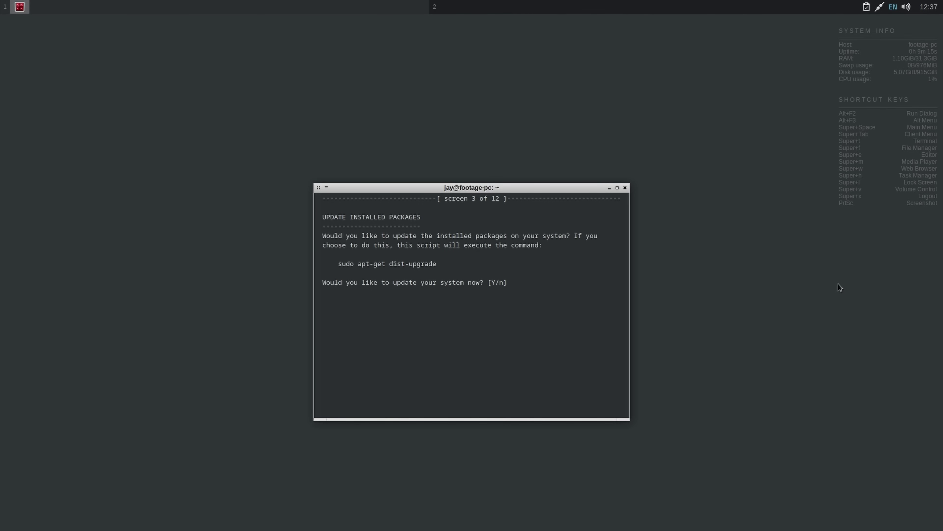
key("Return")
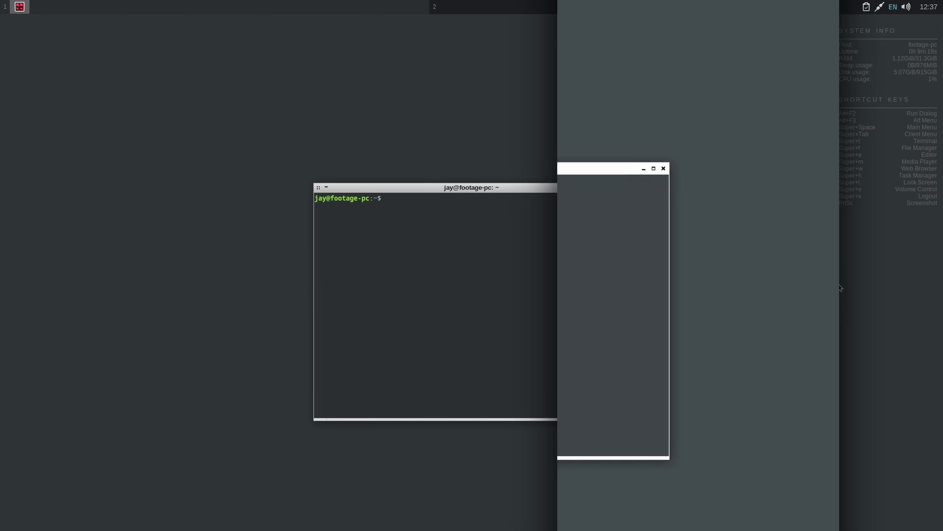
type("cbpp-wel")
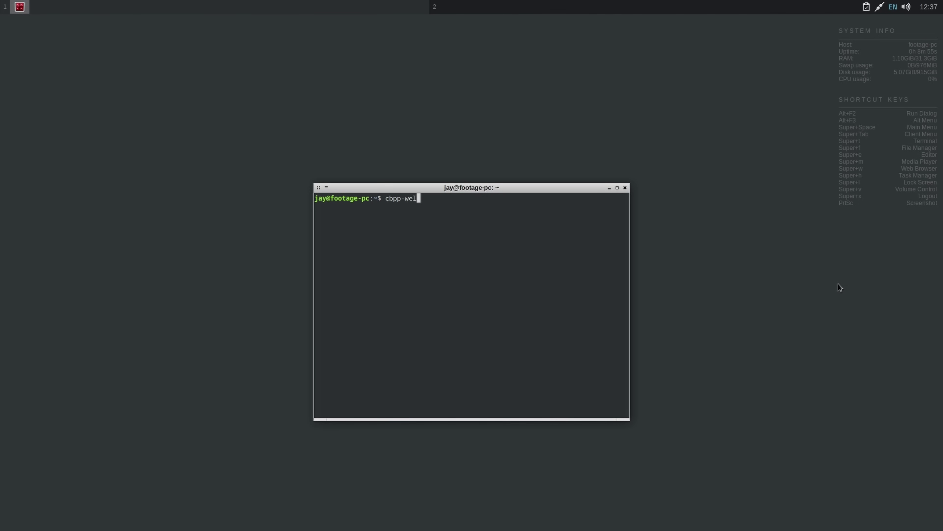
type("come")
key("Return")
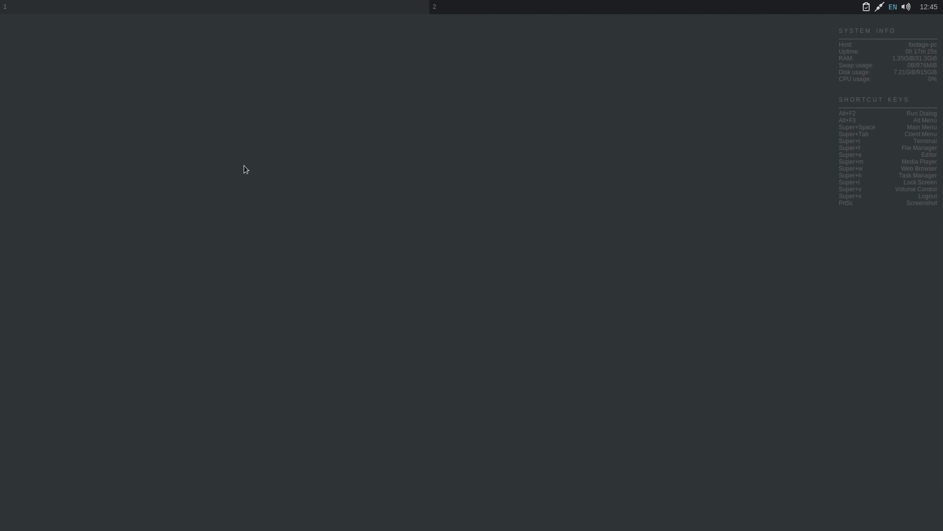
Step: Launch the web browser and VLC Media Player from the root menu, moving VLC left
right_click(244, 165)
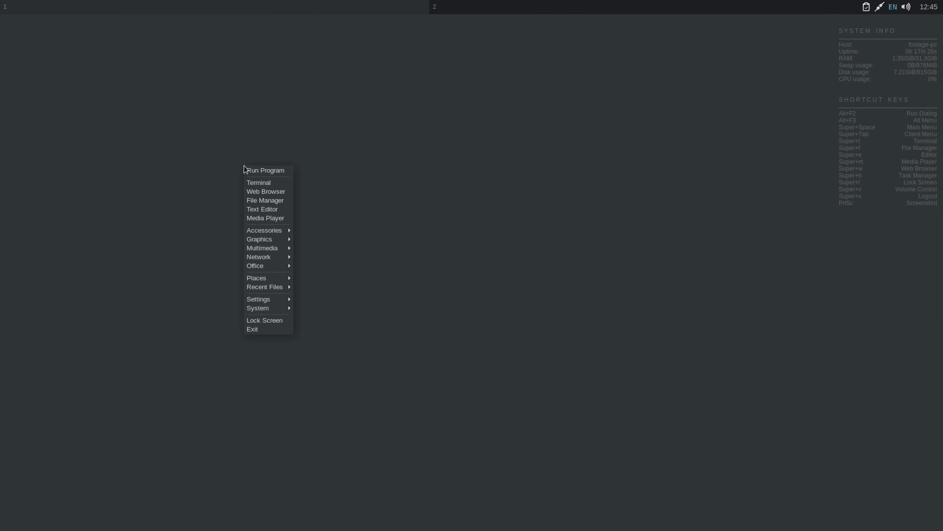
left_click(261, 184)
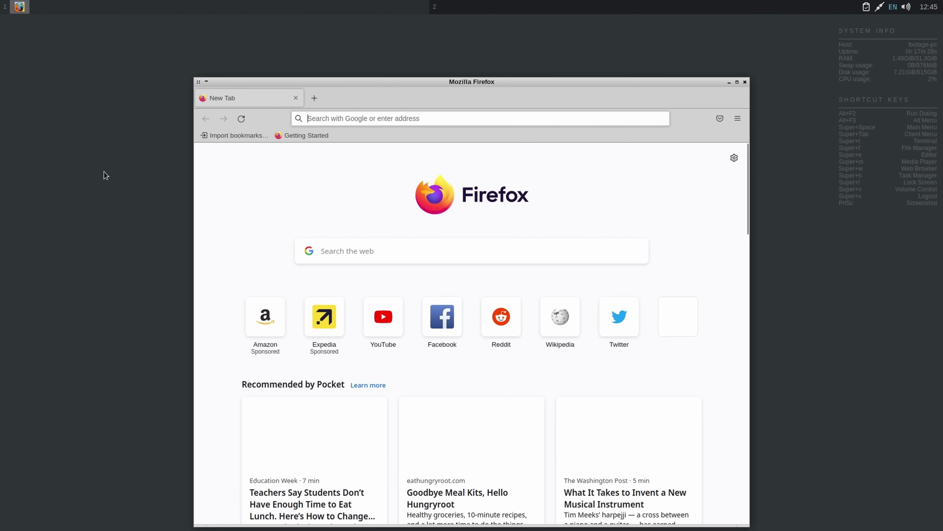
right_click(85, 164)
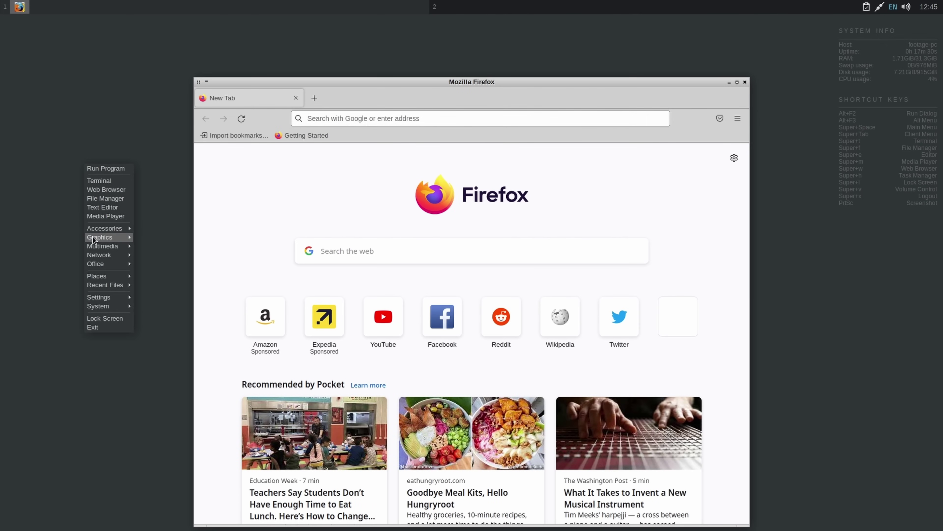
mouse_move(93, 238)
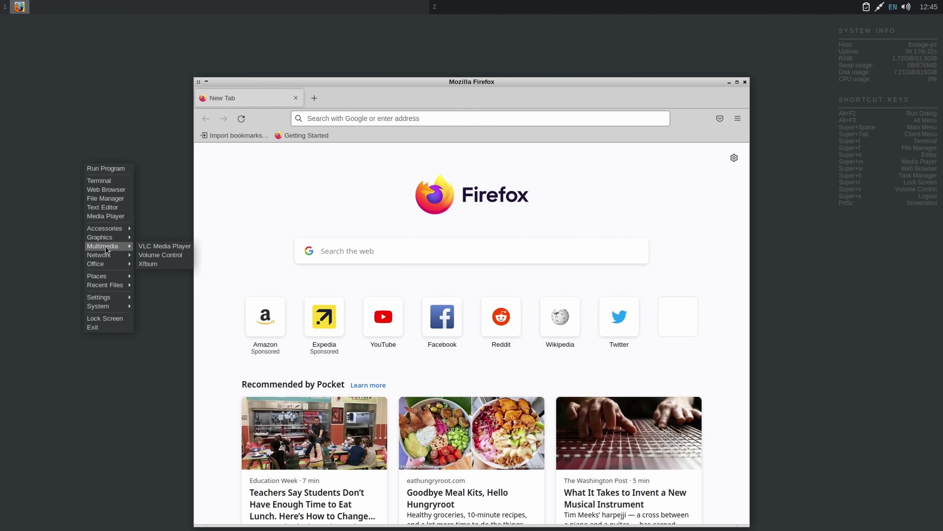
left_click(146, 248)
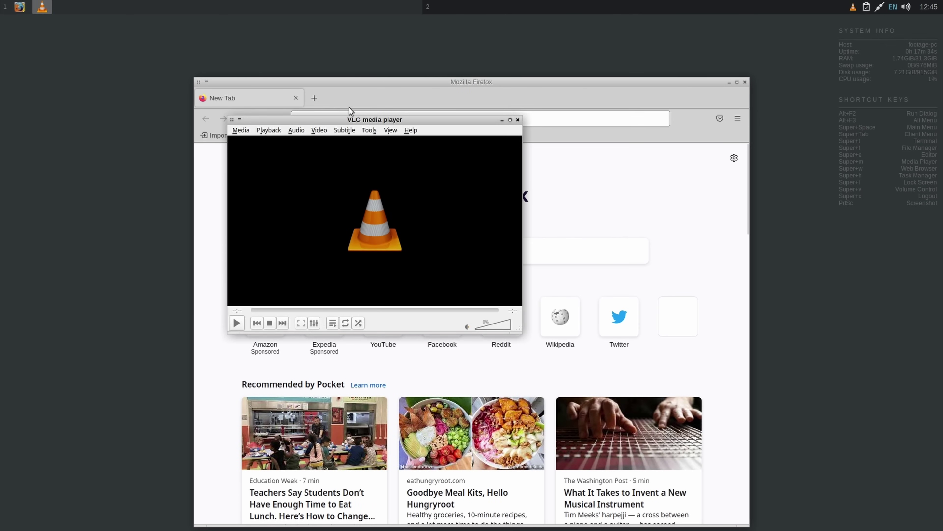
left_click_drag(346, 126, 149, 163)
Step: Launch the Geany text editor and the Thunar file manager from the root menu
right_click(459, 40)
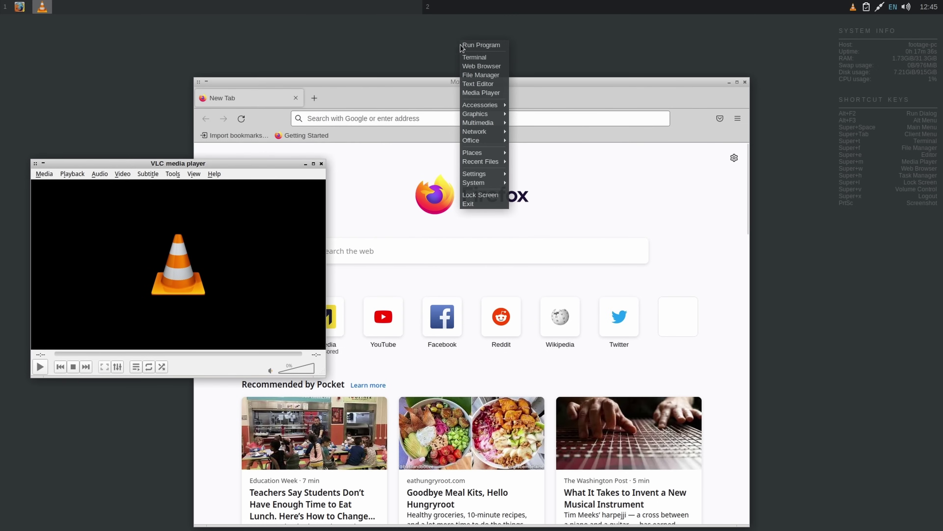
left_click(464, 85)
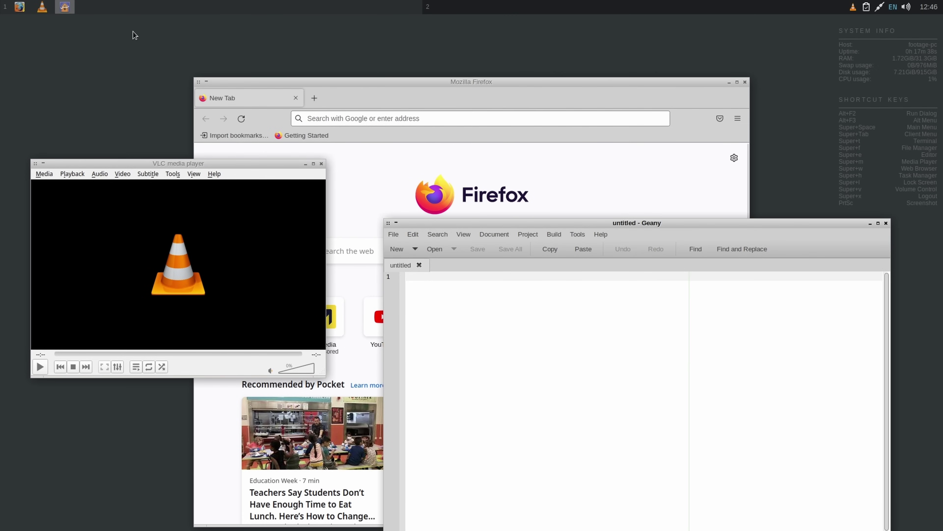
right_click(119, 42)
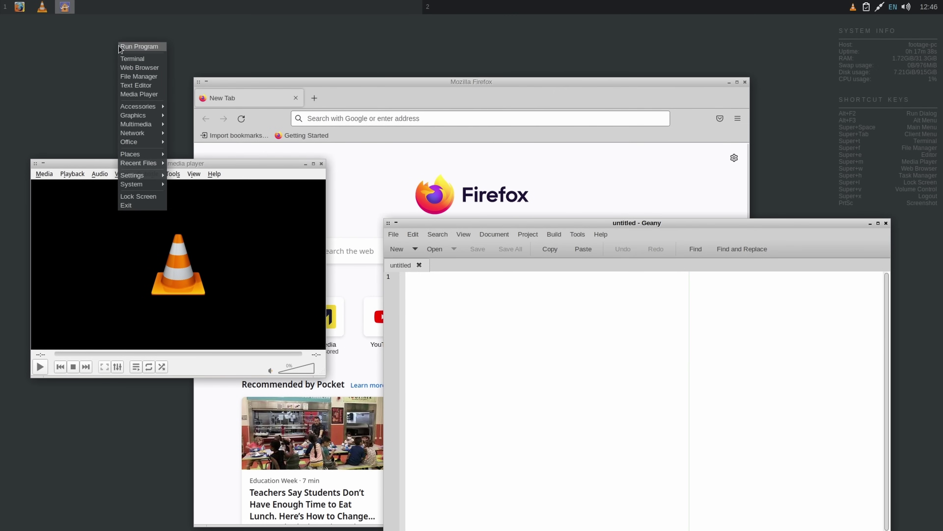
left_click(125, 76)
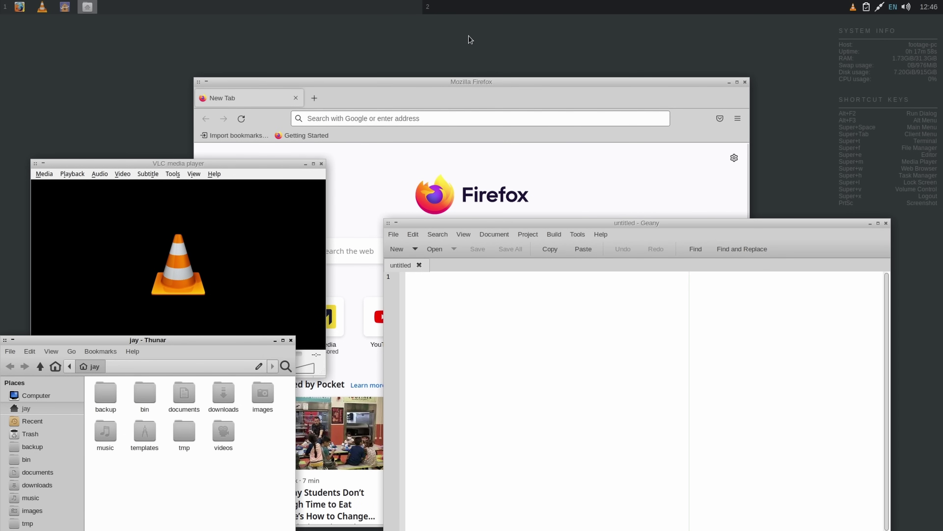
Step: Switch to workspace 2 in the tint2 panel to show the empty desktop
left_click(479, 9)
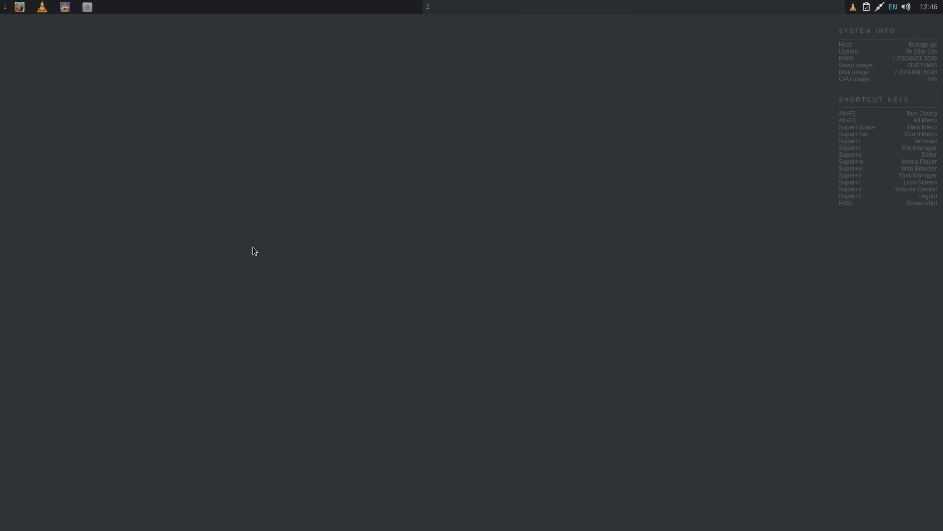
Step: Open Openbox's rc.xml and menu.xml in Geany via Settings > Openbox in the root menu
right_click(489, 172)
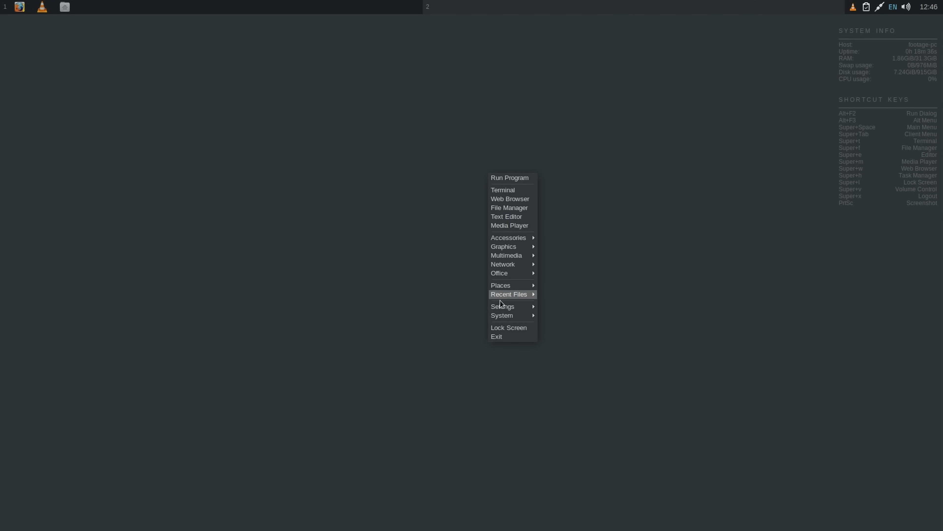
mouse_move(500, 304)
mouse_move(562, 342)
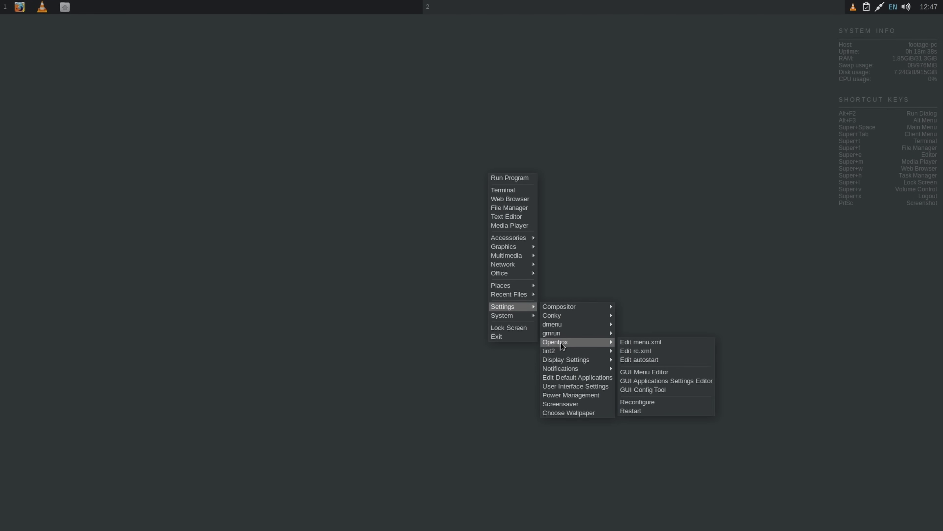
left_click(632, 353)
right_click(96, 85)
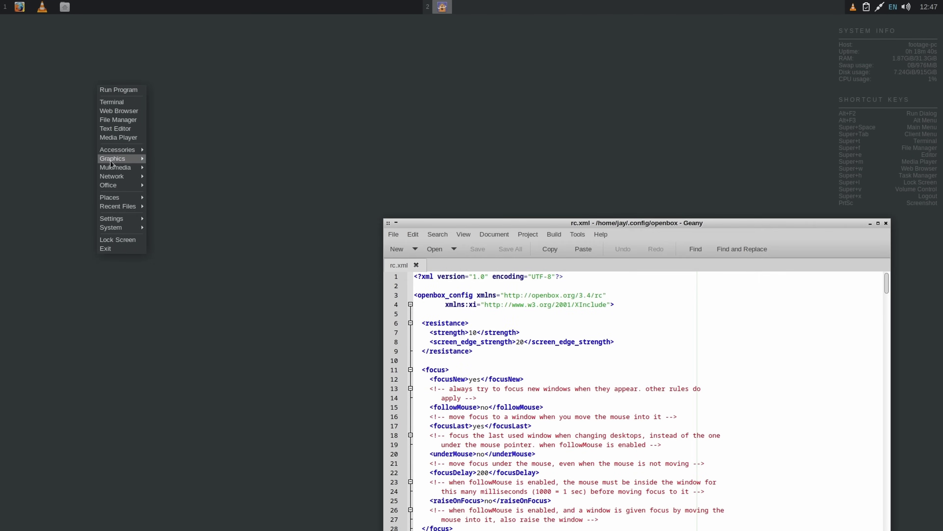
mouse_move(118, 219)
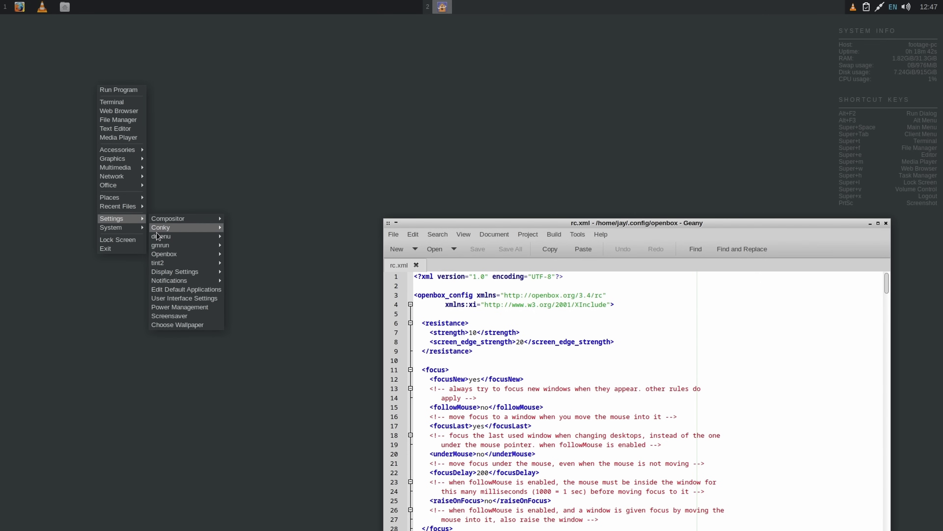
mouse_move(166, 254)
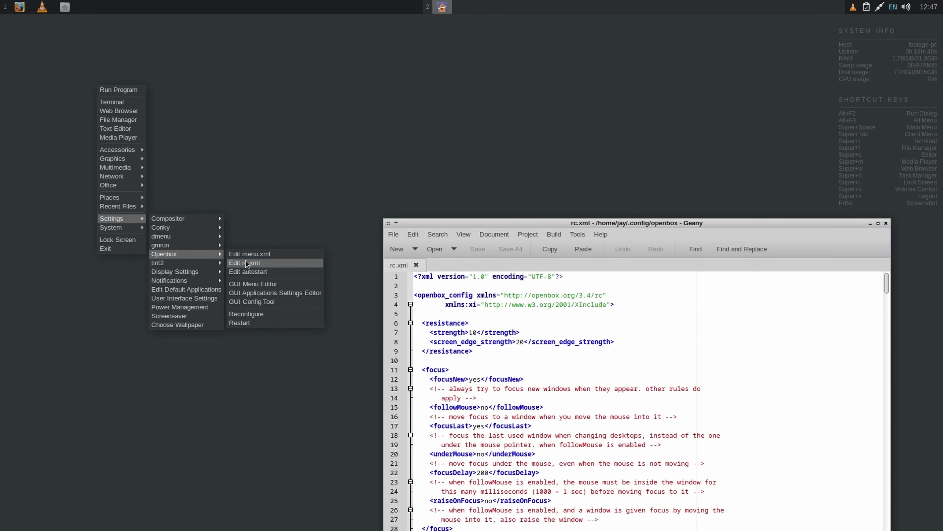
left_click(251, 256)
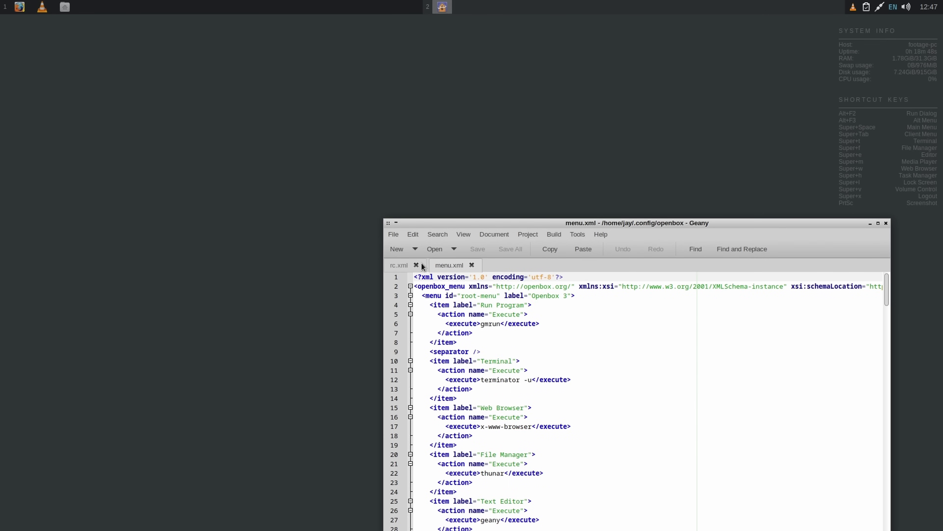
left_click(402, 262)
left_click(446, 264)
Step: Add the tint2 config file as a third tab, centre the Geany window and show rc.xml
right_click(187, 108)
mouse_move(210, 243)
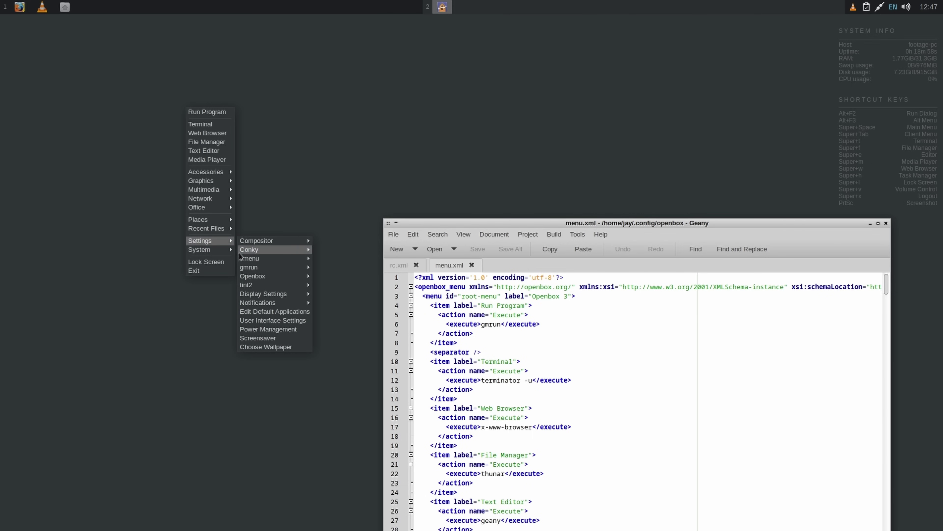
mouse_move(255, 285)
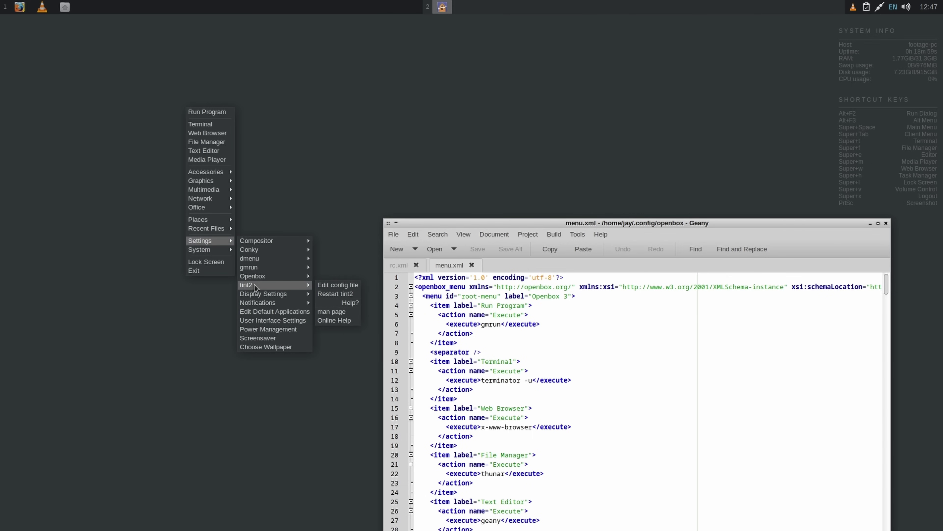
left_click(325, 286)
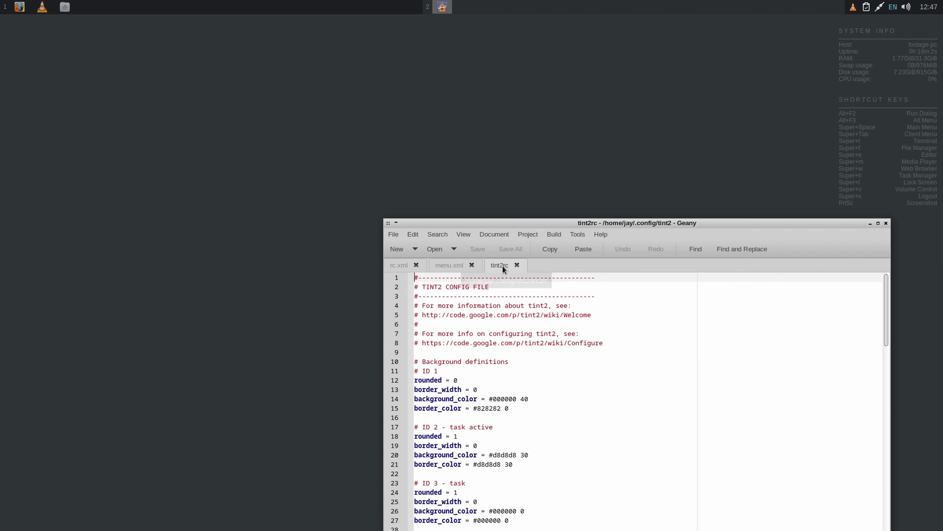
left_click_drag(474, 224, 287, 84)
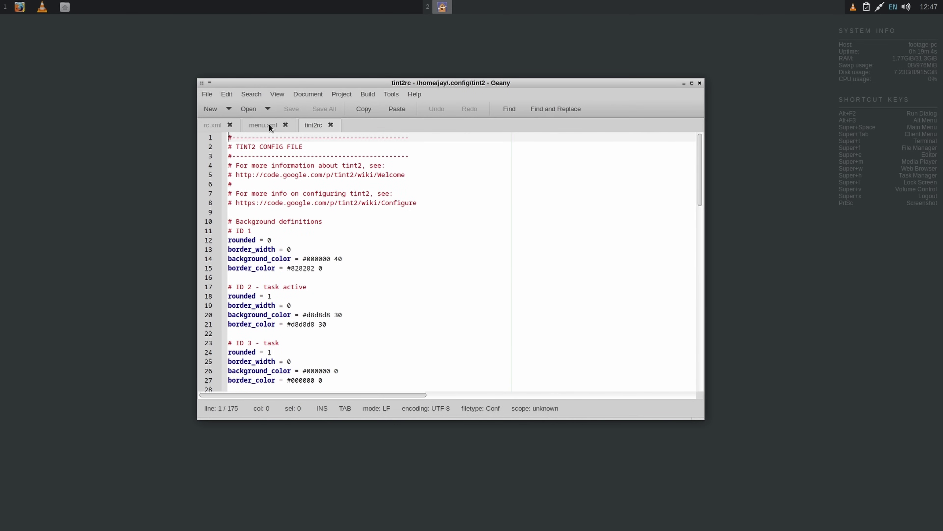
left_click(260, 127)
left_click(217, 127)
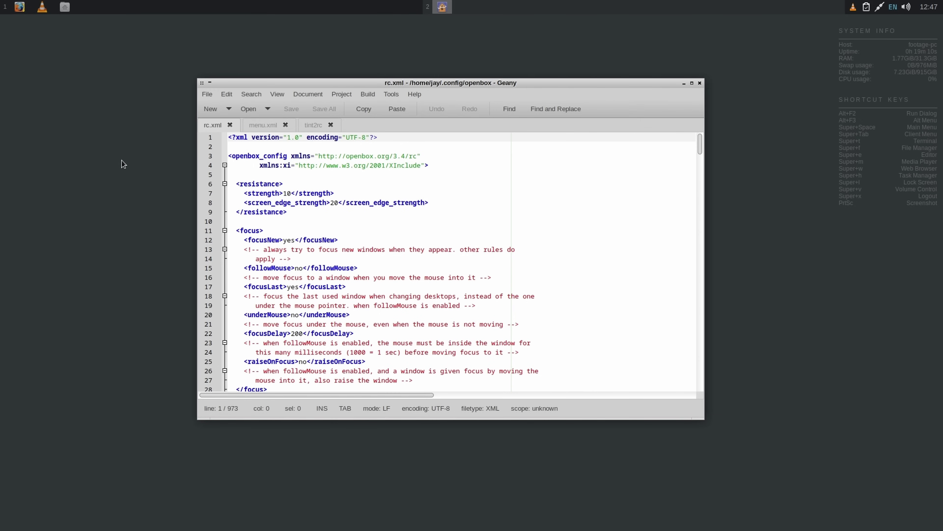
Step: Launch VLC Media Player from the root menu and move its window to the left side
right_click(53, 126)
mouse_move(89, 241)
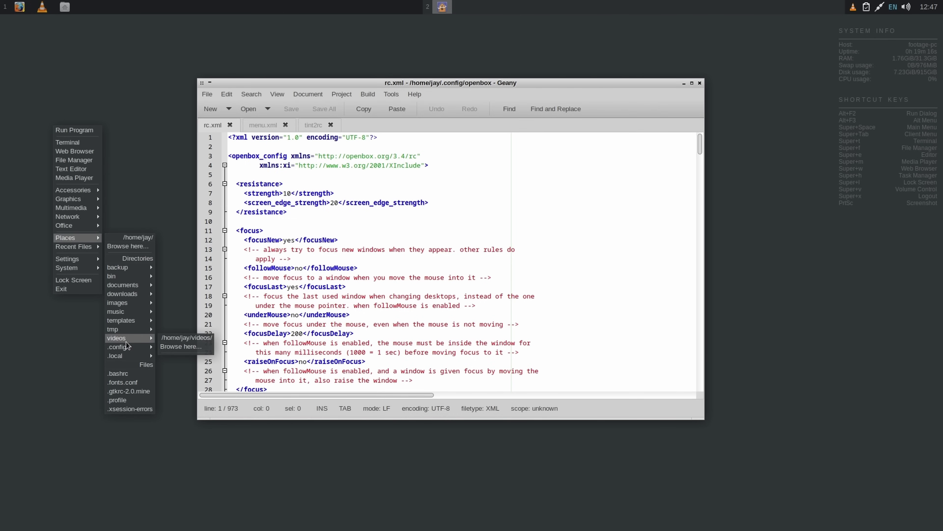
mouse_move(127, 331)
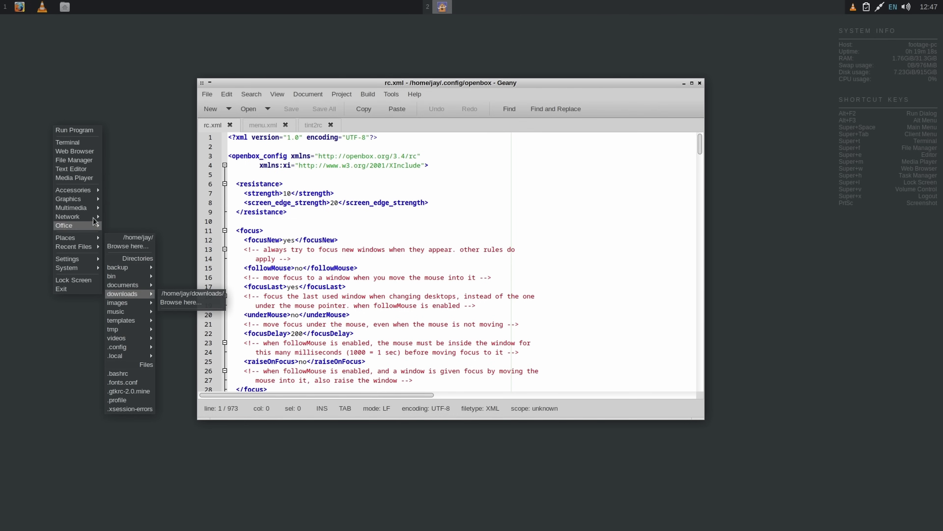
mouse_move(84, 208)
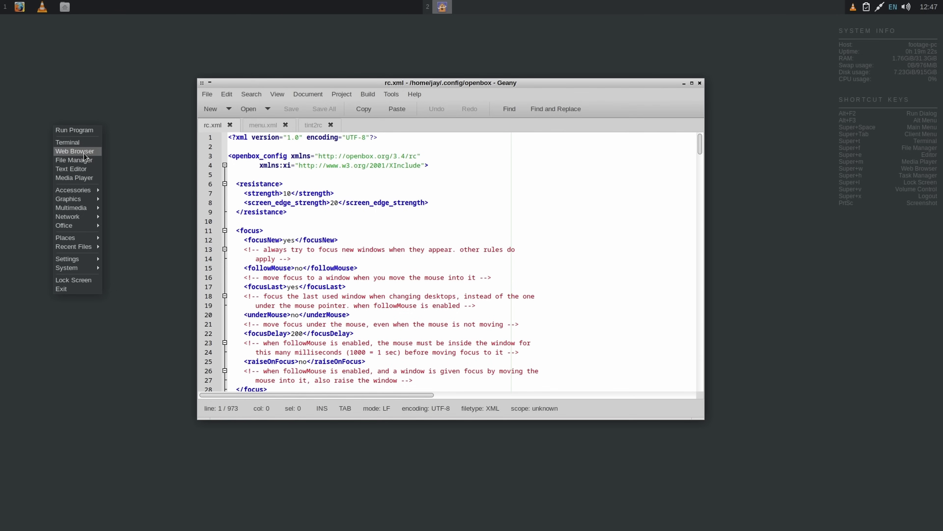
left_click(79, 178)
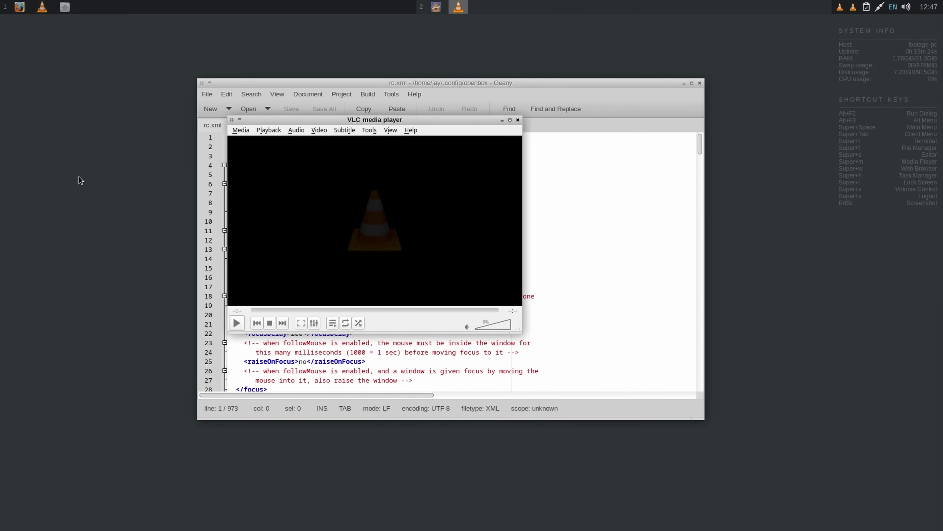
left_click_drag(319, 121, 99, 183)
Step: Launch Synaptic from System, authenticate with the password, dismiss Quick Introduction and enlarge the window
right_click(414, 45)
mouse_move(422, 190)
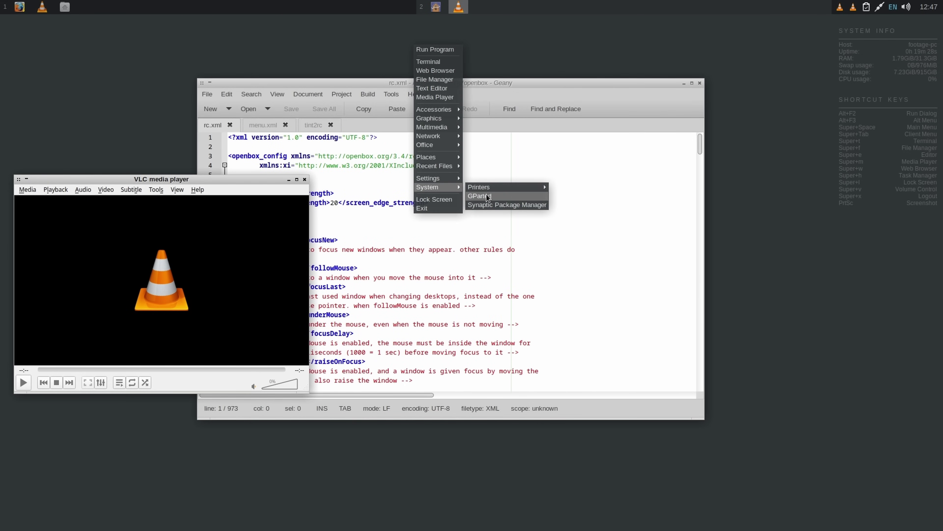
mouse_move(492, 188)
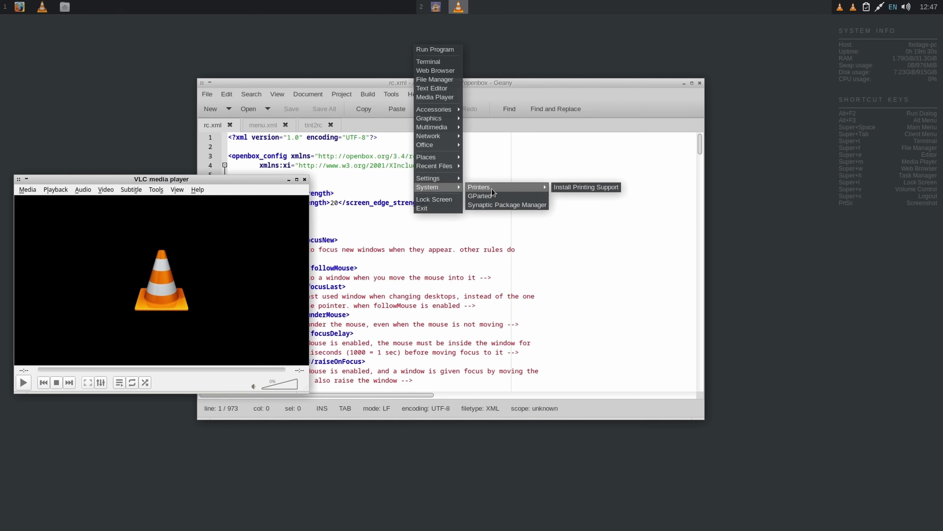
left_click(492, 204)
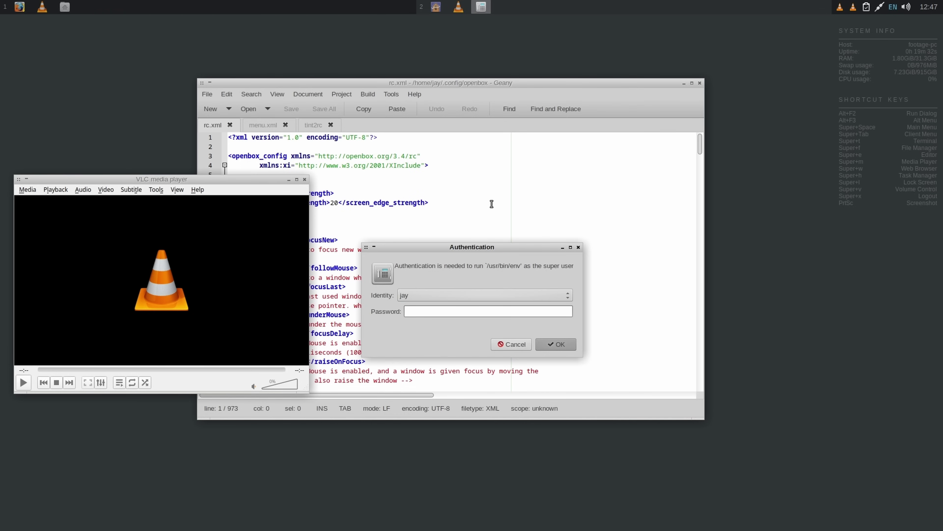
type("••••••")
key("Return")
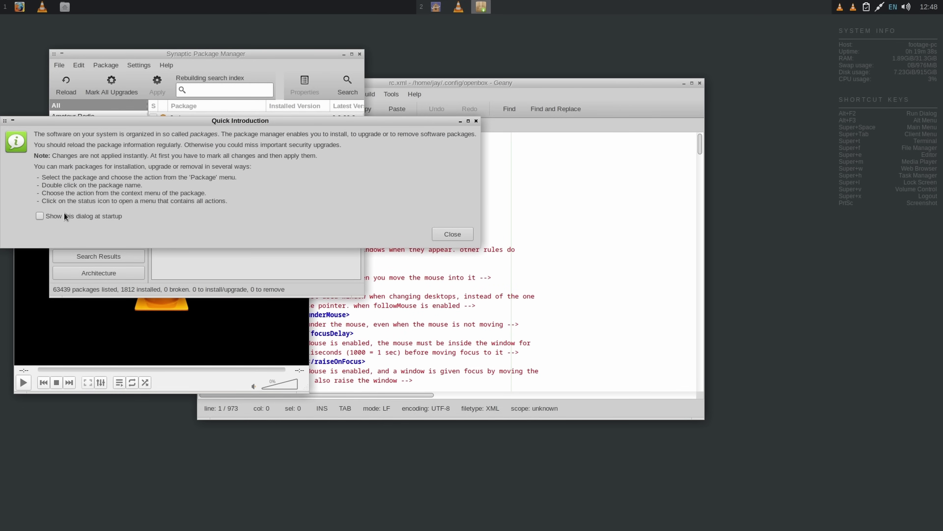
left_click(464, 236)
left_click_drag(363, 296, 765, 522)
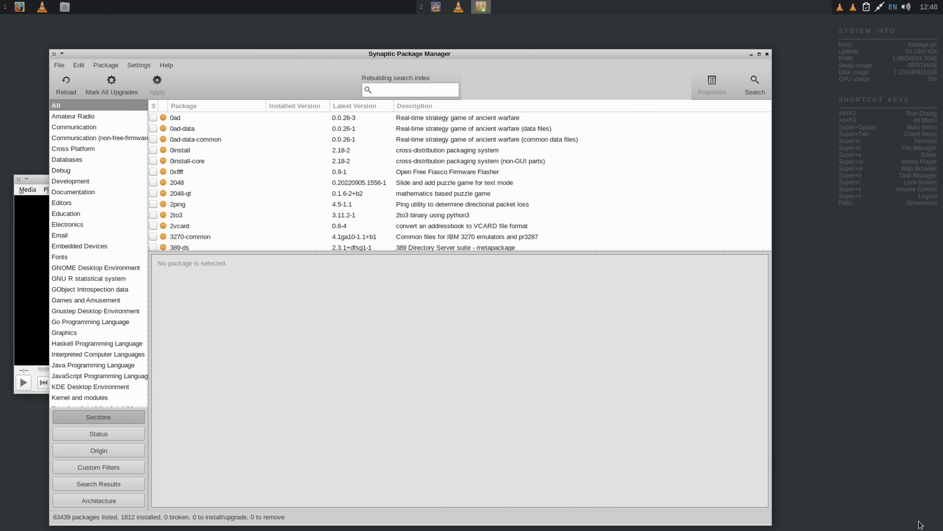